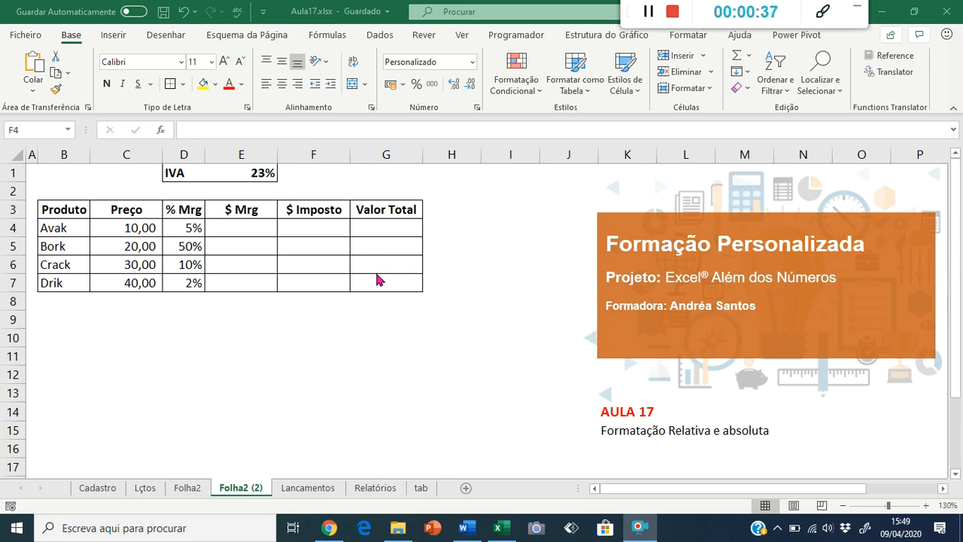
Step: Examine the product table's price, margin percentage, margin value, tax and total value columns
{"action": "left_click", "coordinate": [224, 225]}
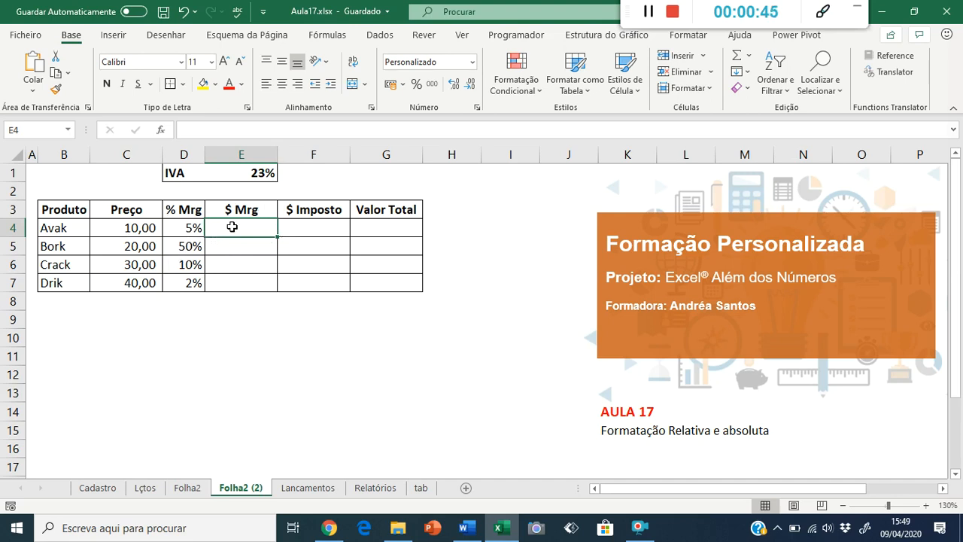
{"action": "left_click", "coordinate": [194, 227]}
{"action": "left_click", "coordinate": [303, 235]}
{"action": "left_click", "coordinate": [315, 262]}
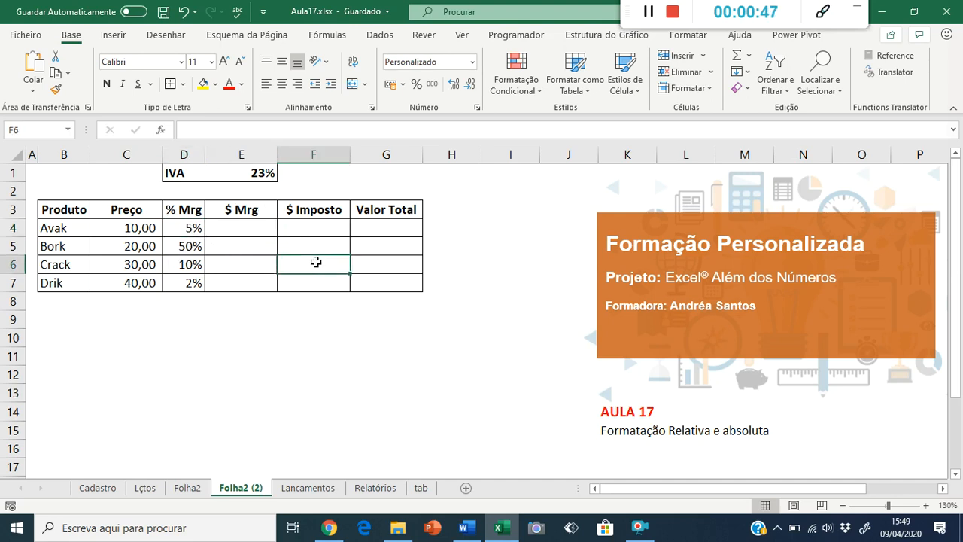
{"action": "left_click", "coordinate": [392, 233]}
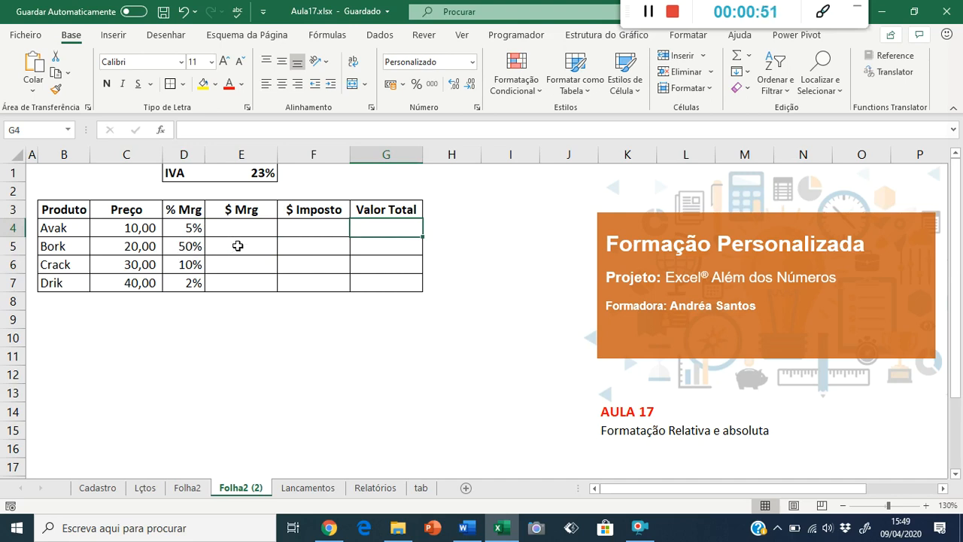
{"action": "left_click", "coordinate": [240, 222]}
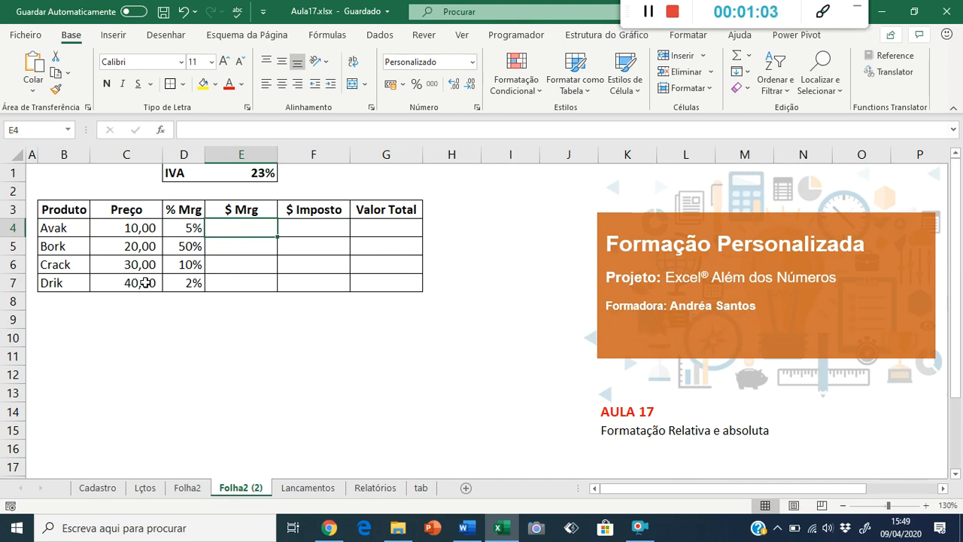
{"action": "left_click_drag", "start_coordinate": [145, 237], "coordinate": [145, 280]}
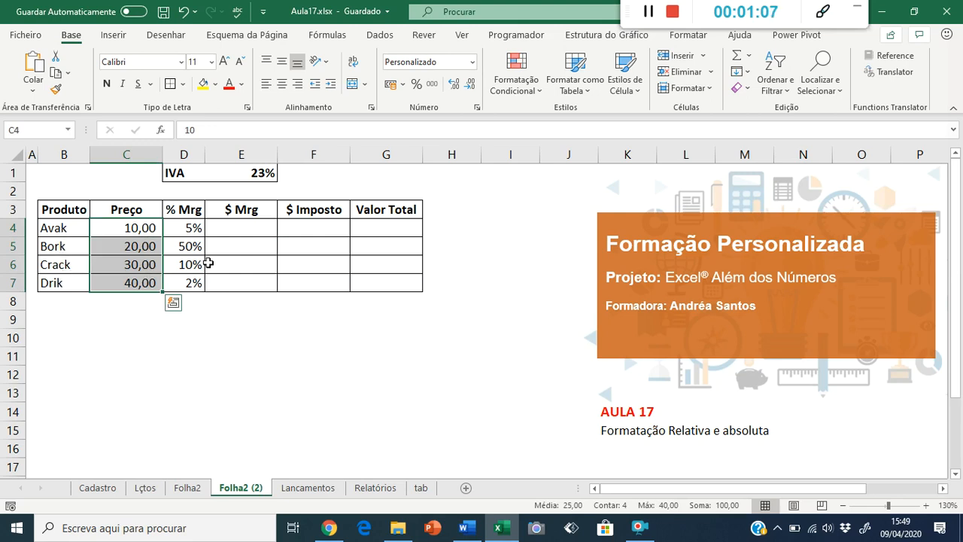
{"action": "left_click", "coordinate": [126, 211]}
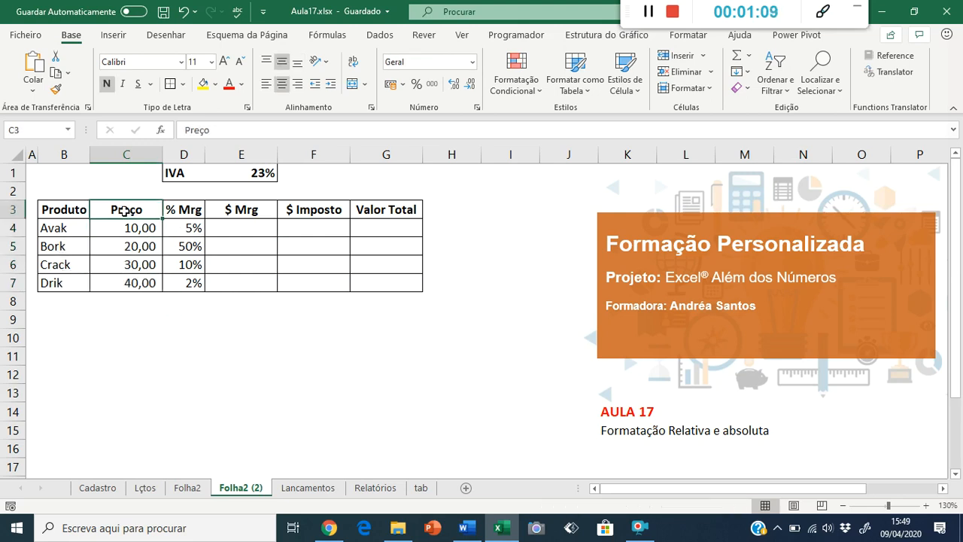
{"action": "left_click", "coordinate": [173, 227]}
{"action": "left_click", "coordinate": [173, 246]}
{"action": "left_click", "coordinate": [178, 275]}
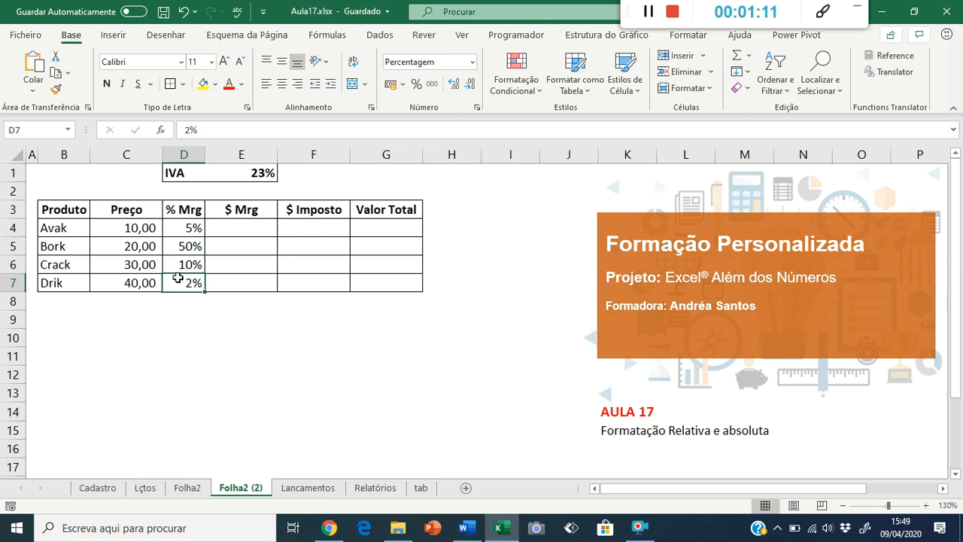
Step: Calculate Avak's margin value in E4 by multiplying price by margin percentage with =C4*D4
{"action": "left_click", "coordinate": [220, 232]}
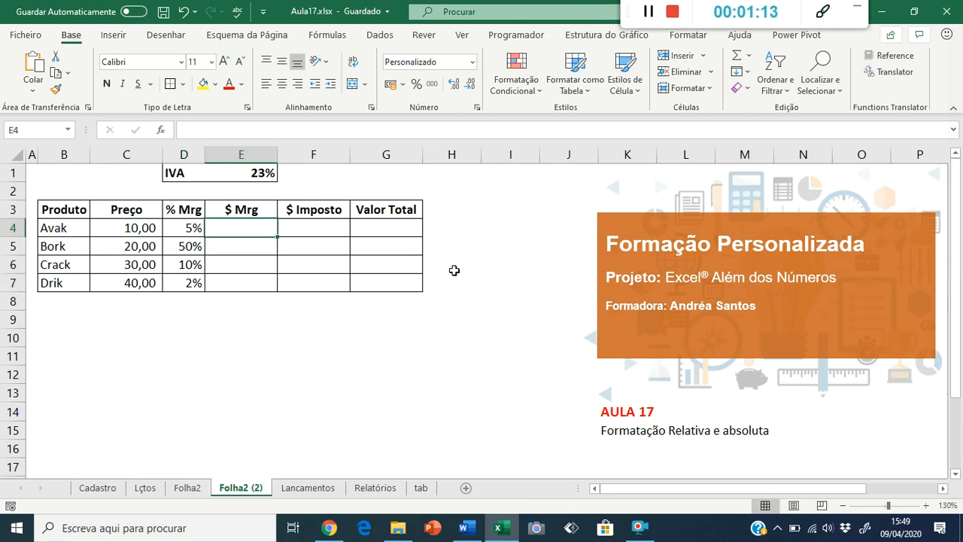
{"action": "type", "text": "="}
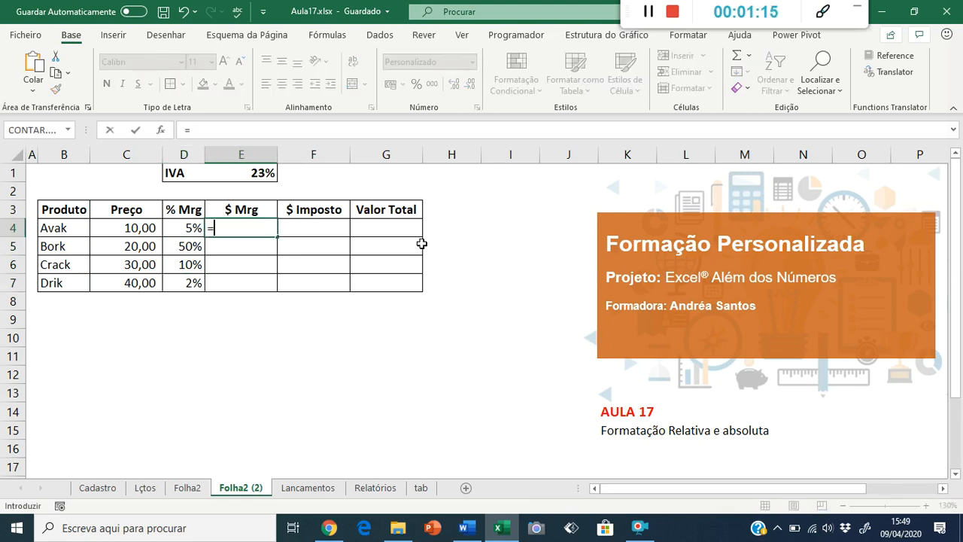
{"action": "left_click", "coordinate": [143, 228]}
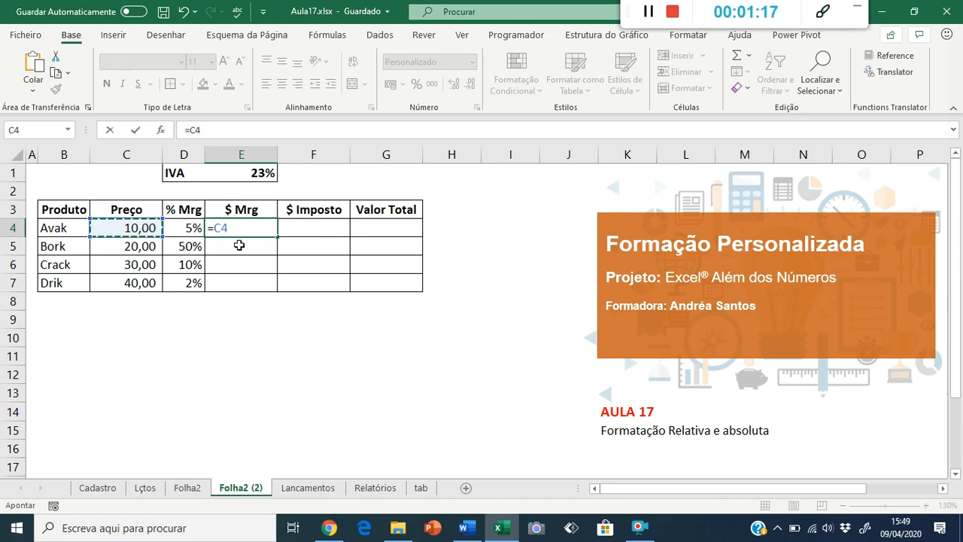
{"action": "type", "text": "*"}
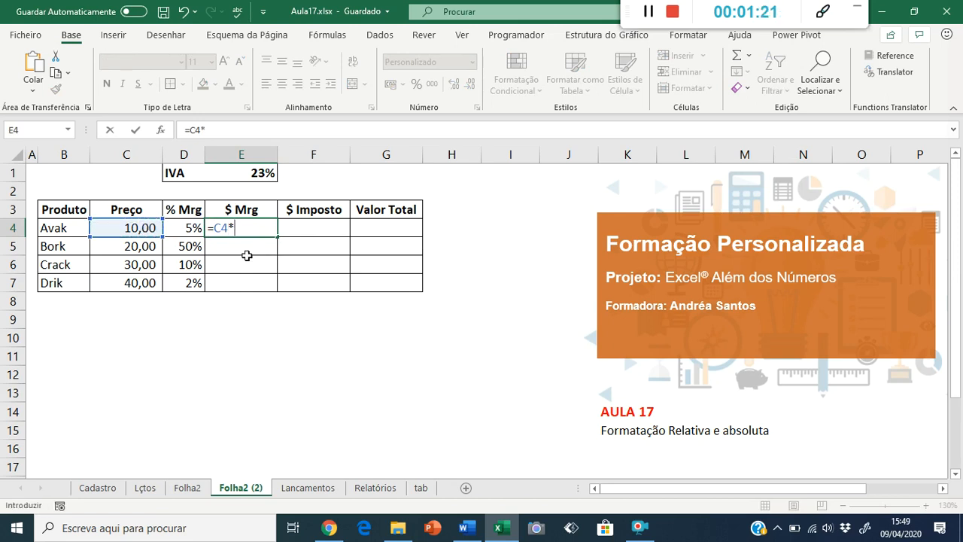
{"action": "left_click", "coordinate": [176, 234]}
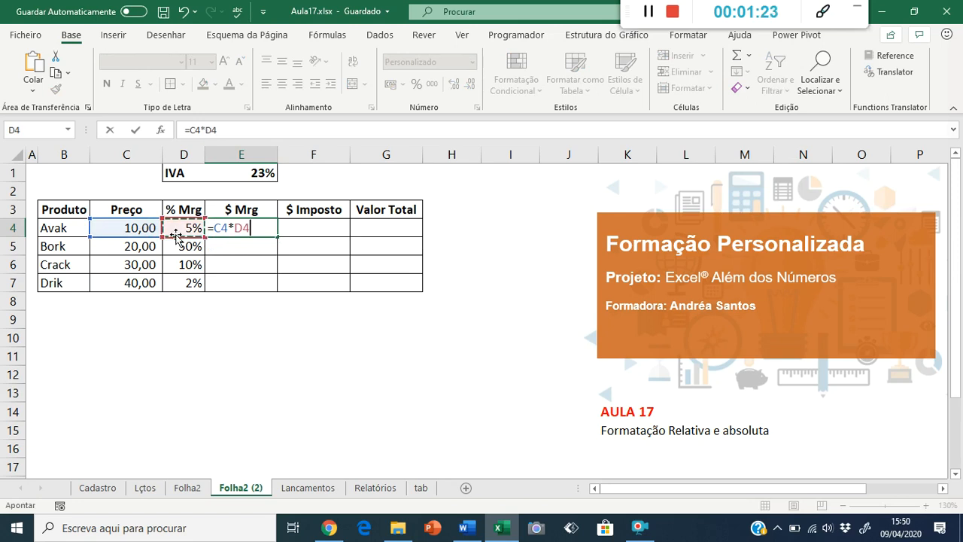
{"action": "key", "text": "Return"}
{"action": "key", "text": "Up"}
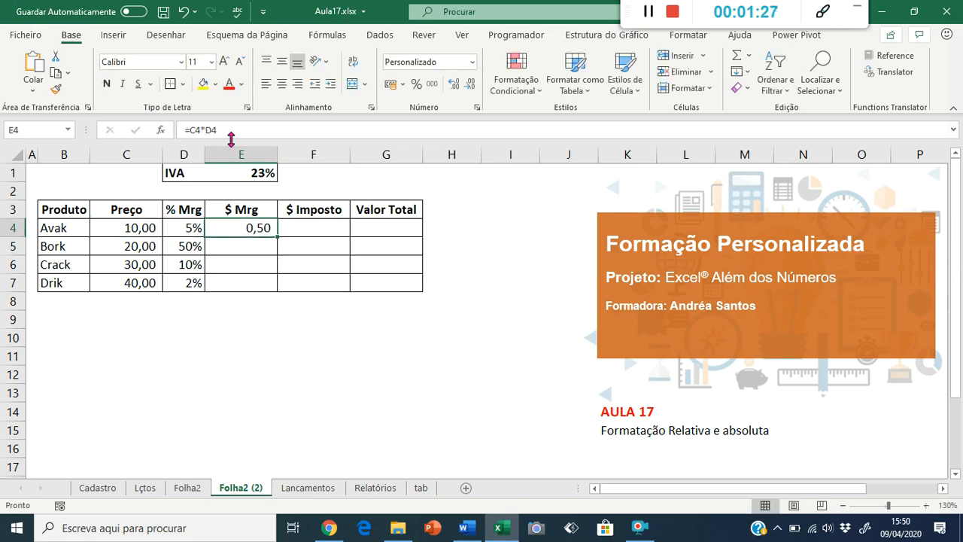
Step: Review the margin formula in E4 and fill it down to E5 for Bork
{"action": "left_click_drag", "start_coordinate": [246, 131], "coordinate": [176, 125]}
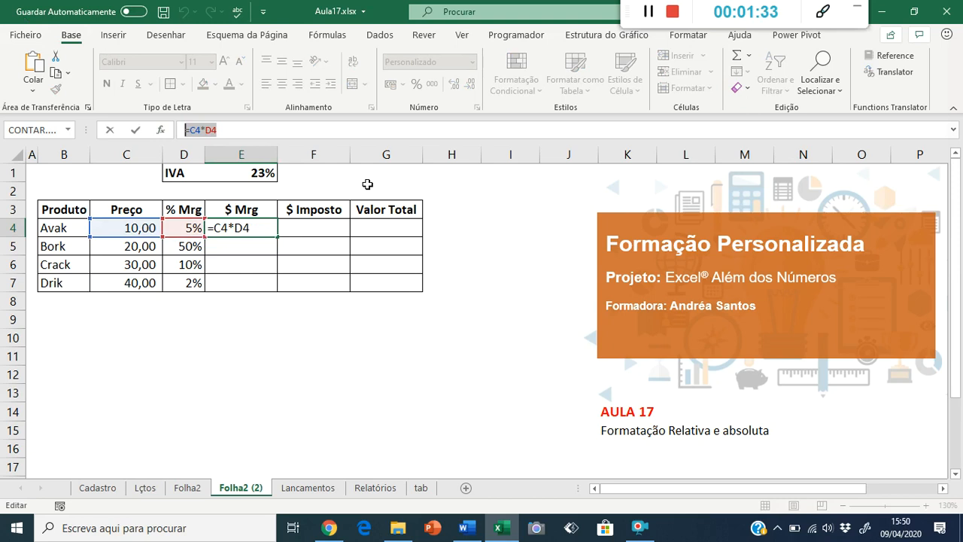
{"action": "key", "text": "Escape"}
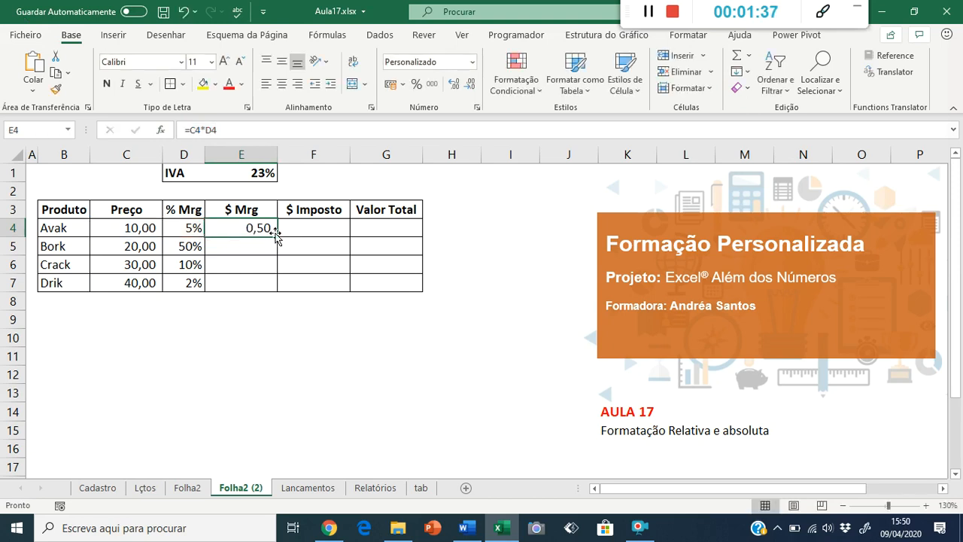
{"action": "left_click_drag", "start_coordinate": [280, 244], "coordinate": [279, 251]}
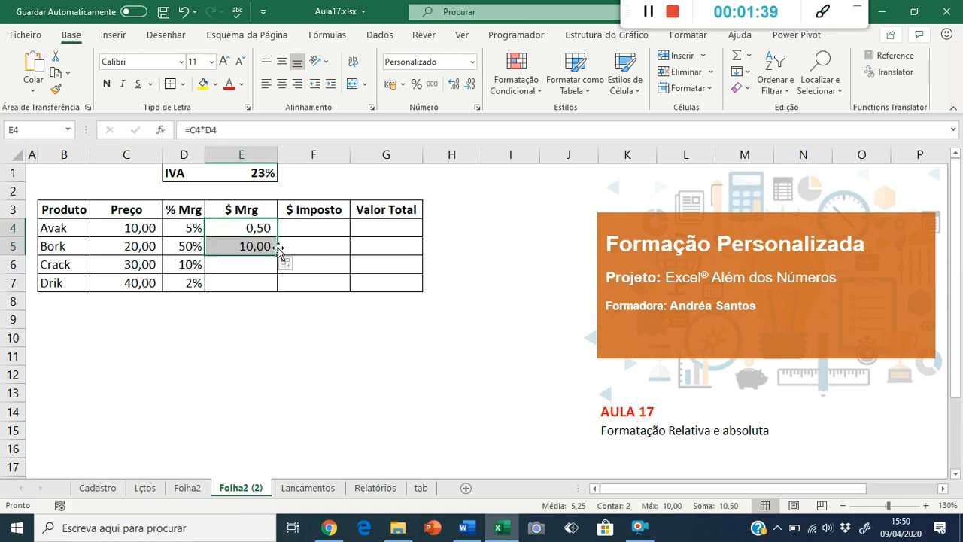
{"action": "left_click", "coordinate": [246, 246]}
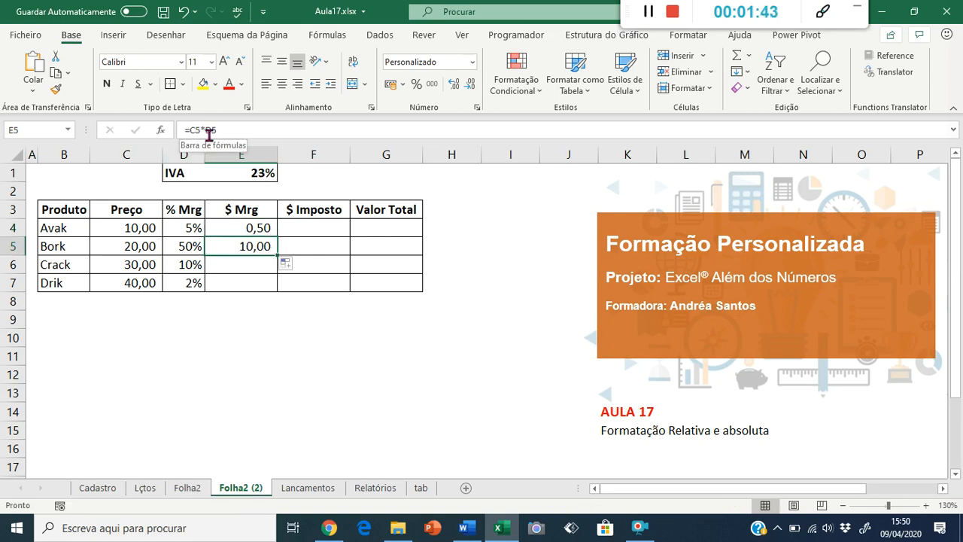
Step: Compare the relative cell references in the margin formulas of E4 and E5
{"action": "left_click", "coordinate": [252, 232]}
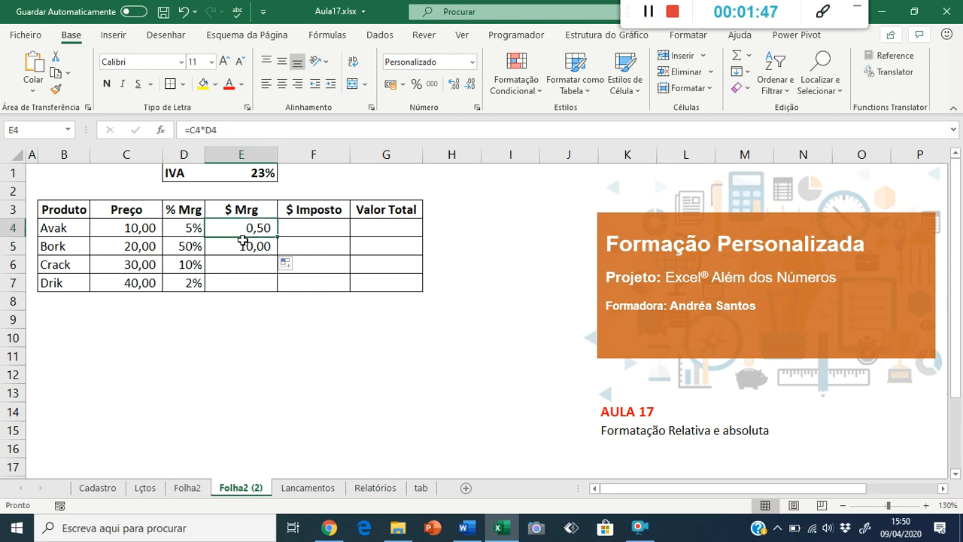
{"action": "left_click", "coordinate": [245, 246]}
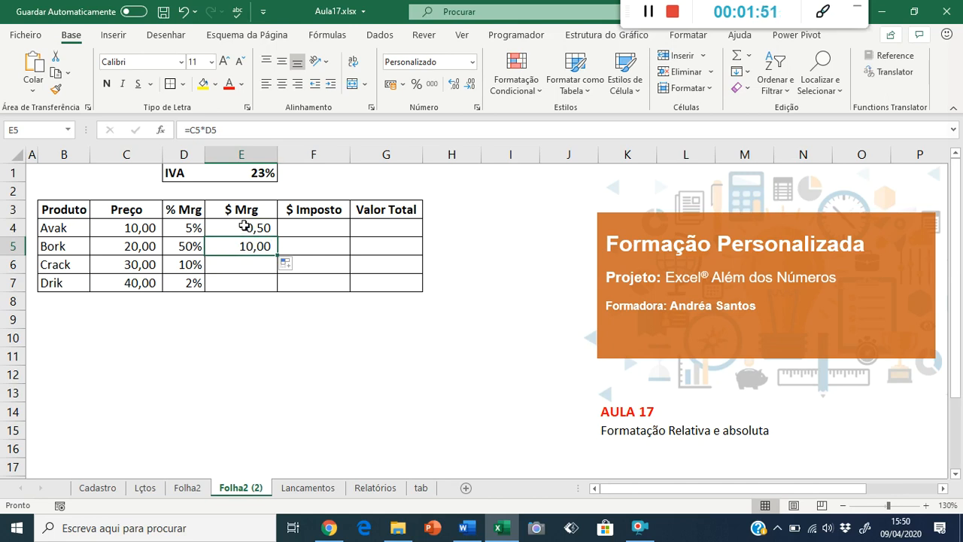
{"action": "left_click", "coordinate": [244, 227]}
{"action": "left_click", "coordinate": [235, 246]}
{"action": "key", "text": "Up"}
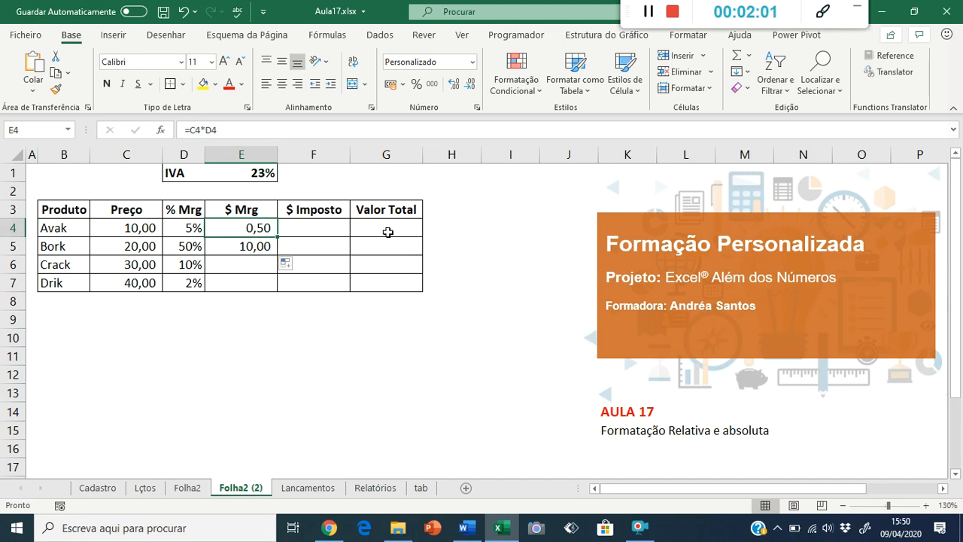
{"action": "key", "text": "F2"}
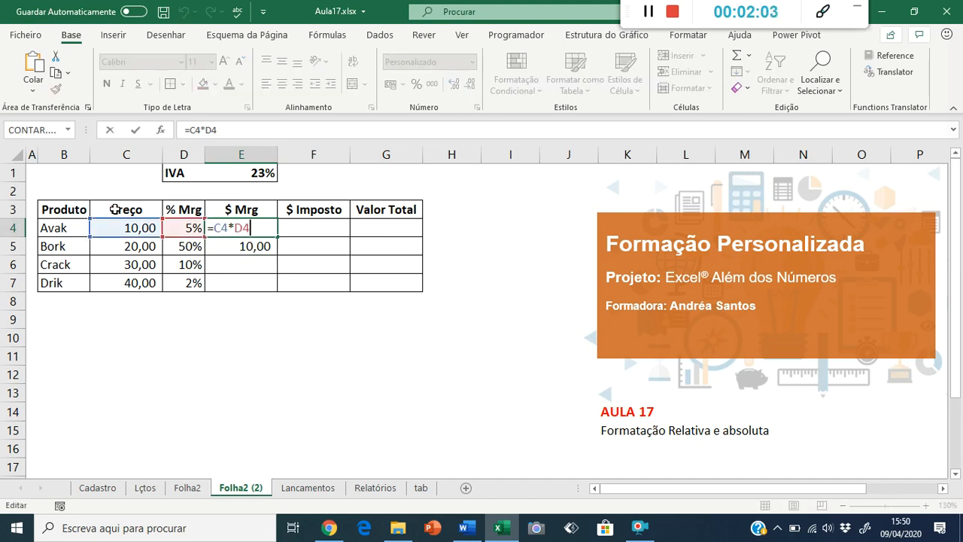
{"action": "key", "text": "Return"}
{"action": "double_click", "coordinate": [222, 239]}
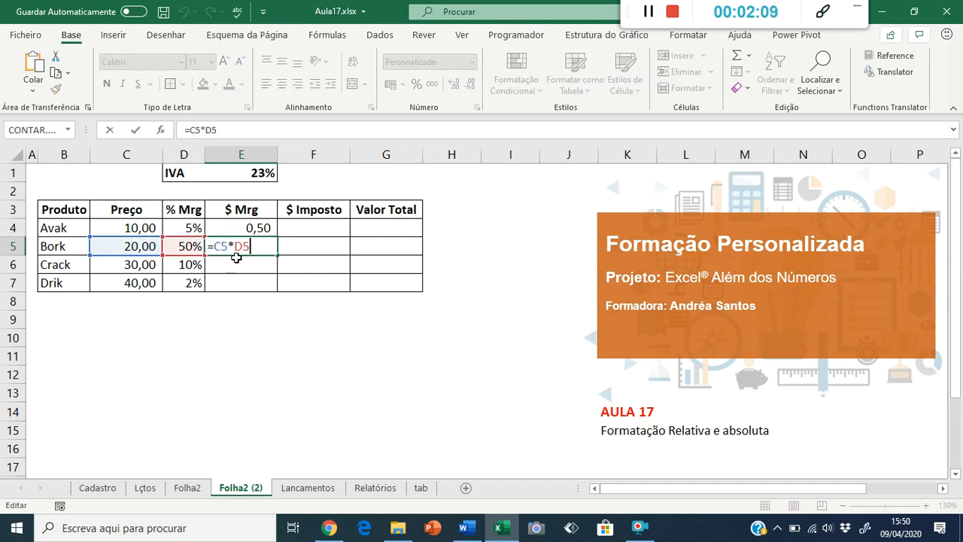
{"action": "key", "text": "Return"}
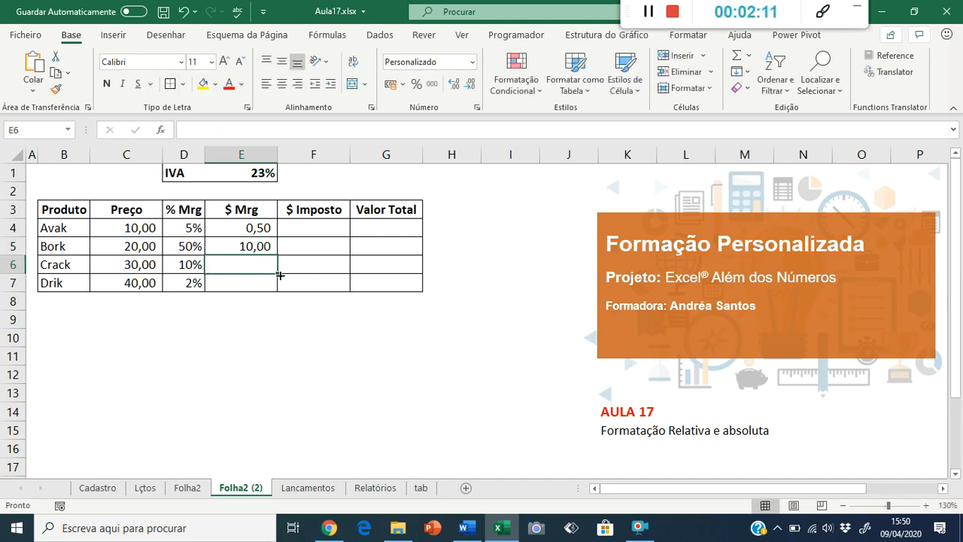
Step: Copy the margin formula from E5 into E6 and E7 for Crack and Drik
{"action": "left_click", "coordinate": [234, 245]}
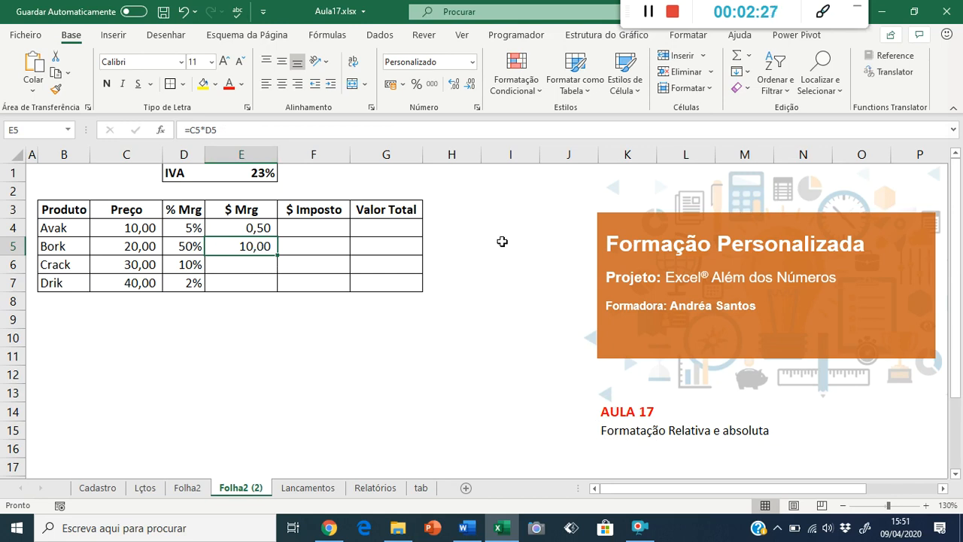
{"action": "key", "text": "ctrl+c"}
{"action": "left_click", "coordinate": [256, 262]}
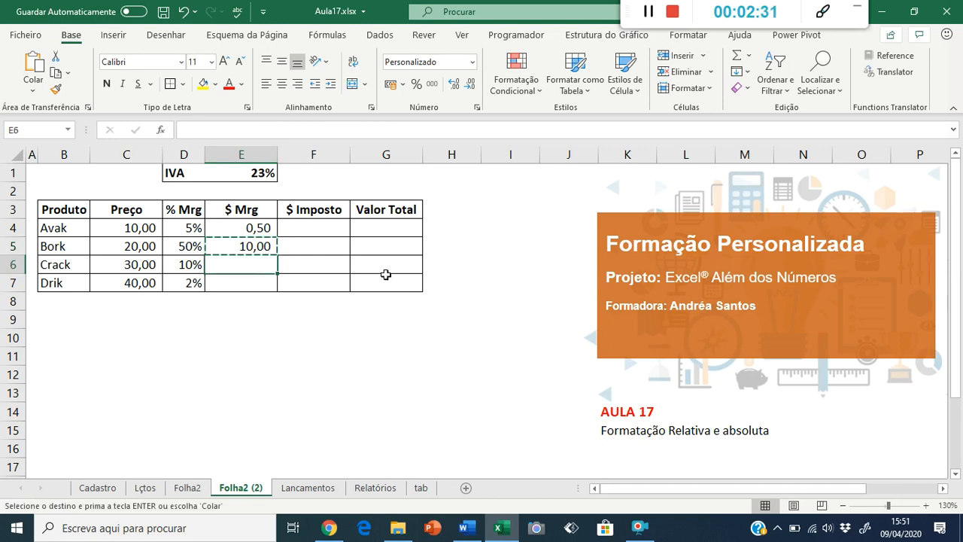
{"action": "key", "text": "ctrl+v"}
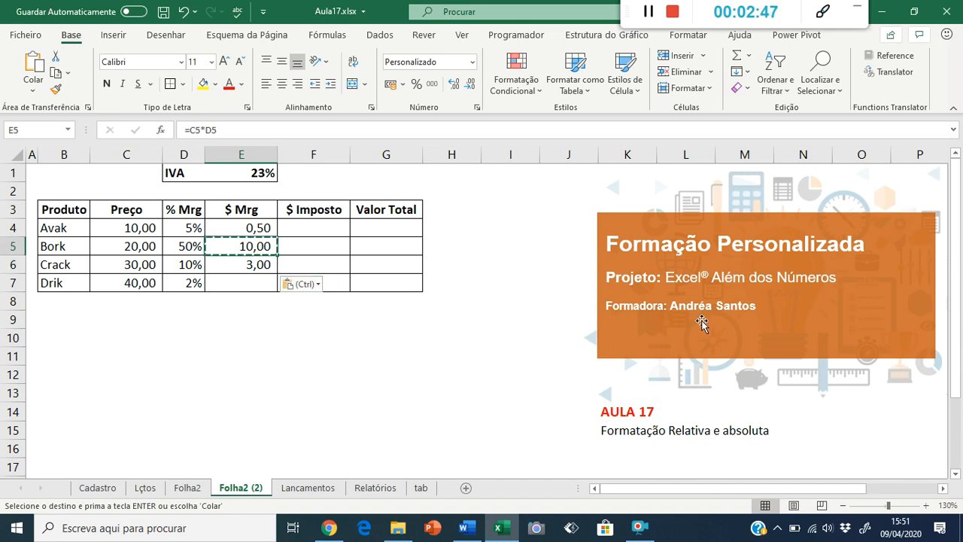
{"action": "key", "text": "Down"}
{"action": "key", "text": "ctrl+v"}
{"action": "key", "text": "Return"}
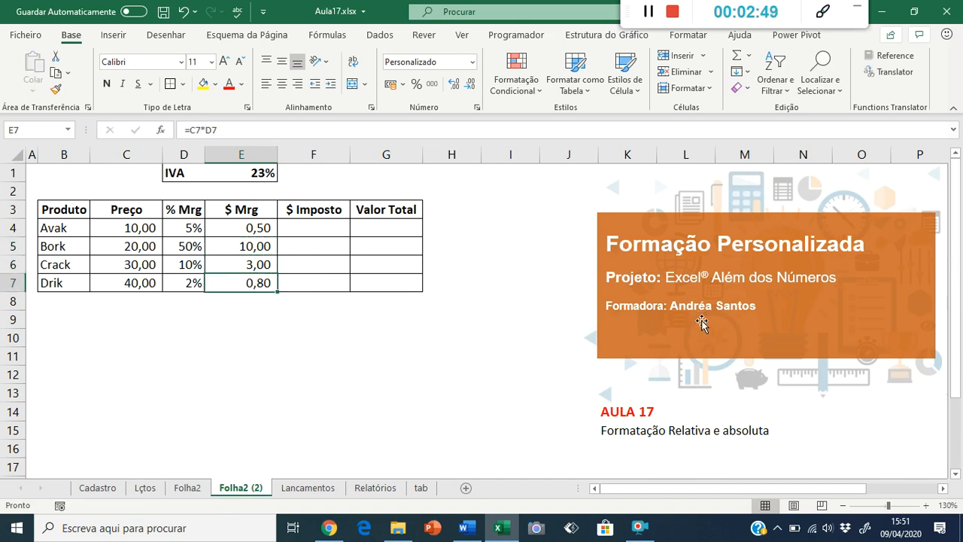
Step: Examine the margin formulas in E4:E7, the margin percentages beside them and the IVA rate in E1
{"action": "key", "text": "Up"}
{"action": "key", "text": "Up"}
{"action": "key", "text": "Up"}
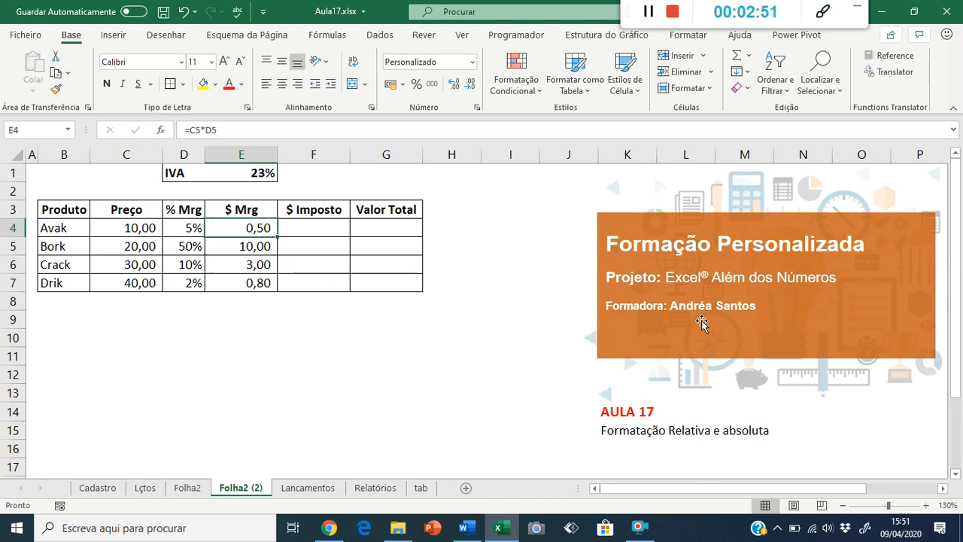
{"action": "key", "text": "Down"}
{"action": "key", "text": "Down"}
{"action": "key", "text": "Down"}
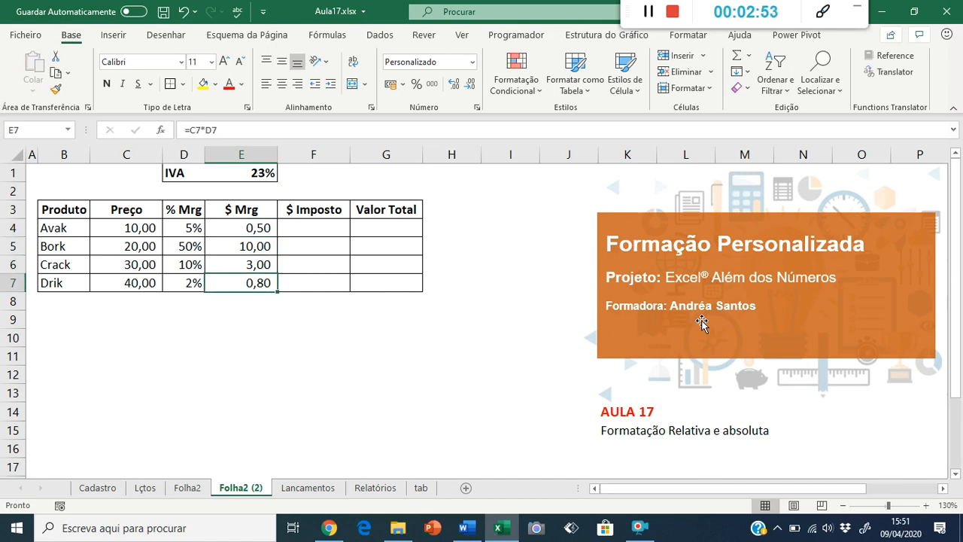
{"action": "key", "text": "Left"}
{"action": "key", "text": "Up"}
{"action": "key", "text": "Up"}
{"action": "key", "text": "Up"}
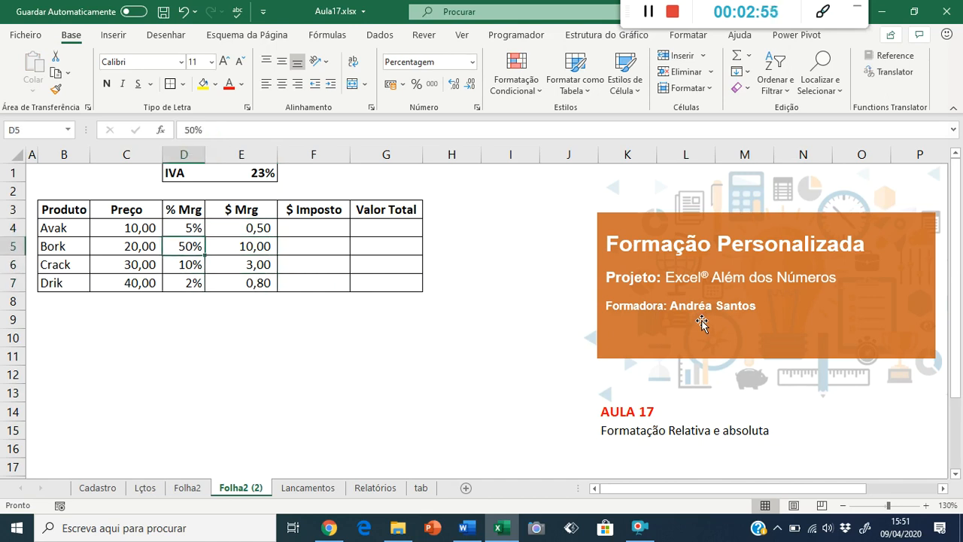
{"action": "key", "text": "Right"}
{"action": "key", "text": "Right"}
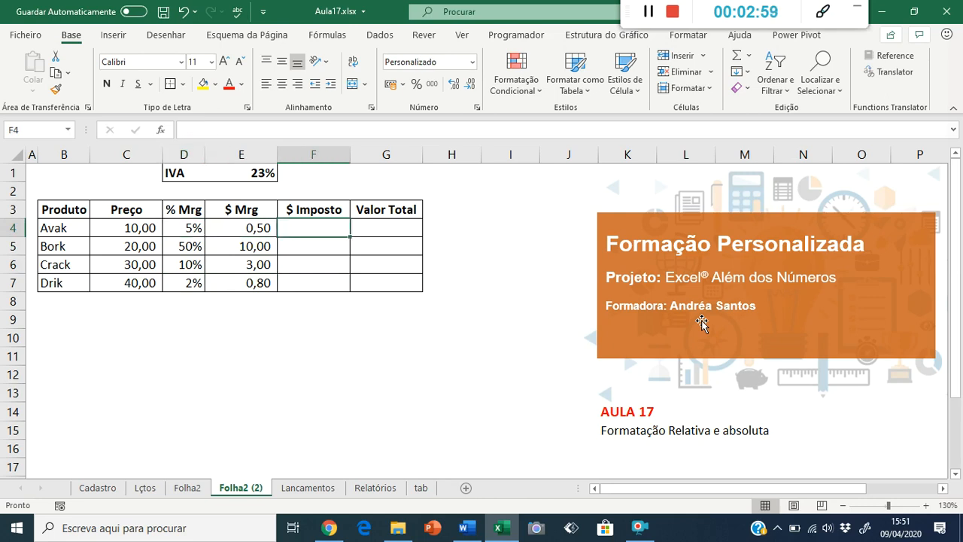
{"action": "key", "text": "Up"}
{"action": "key", "text": "Up"}
{"action": "key", "text": "Up"}
{"action": "key", "text": "Left"}
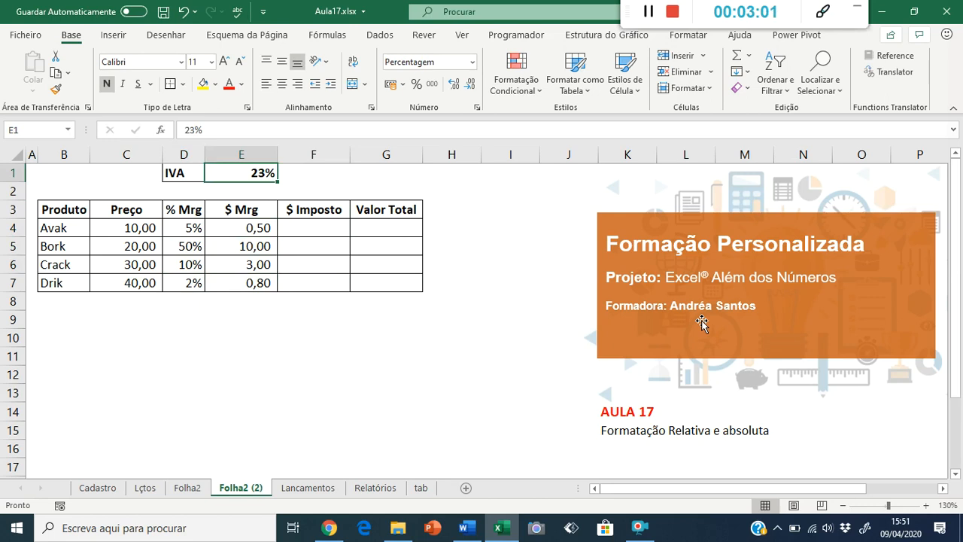
Step: Enter the tax formula =C4*E1 in F4 to multiply Avak's price by the IVA rate
{"action": "key", "text": "Down"}
{"action": "key", "text": "Down"}
{"action": "key", "text": "Down"}
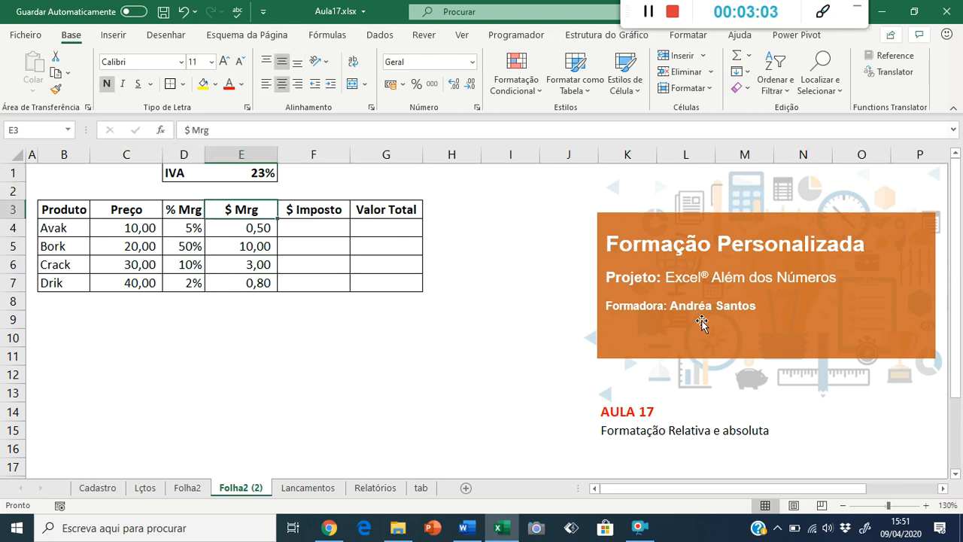
{"action": "key", "text": "Right"}
{"action": "type", "text": "="}
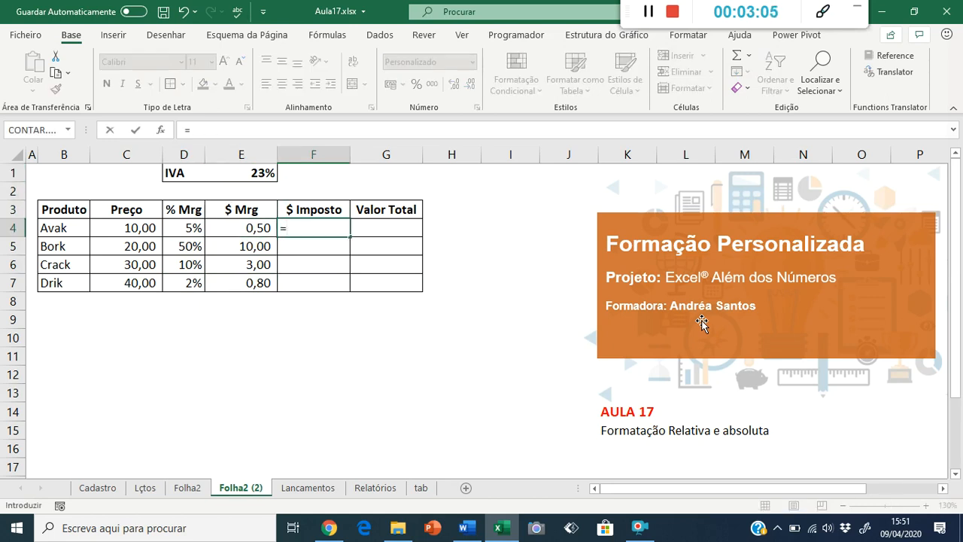
{"action": "left_click", "coordinate": [149, 227]}
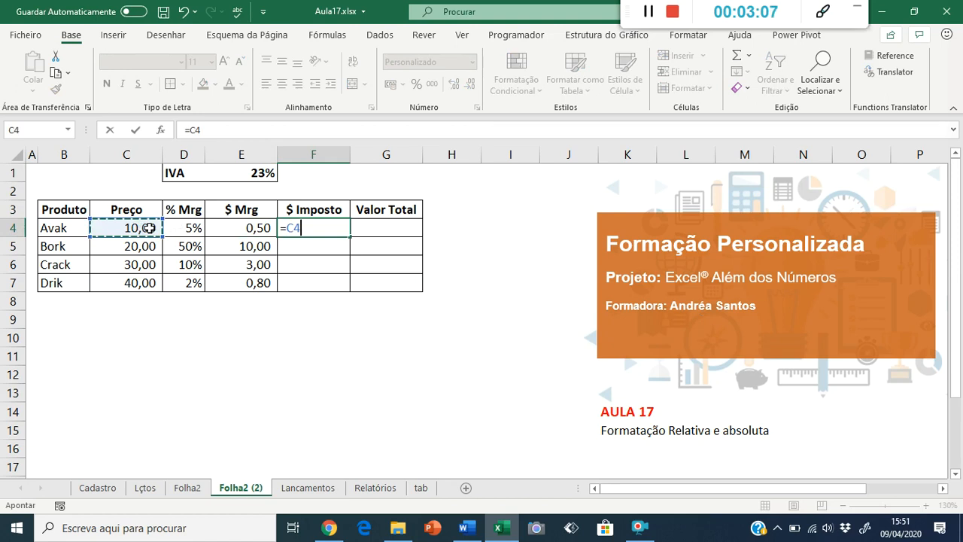
{"action": "type", "text": "*"}
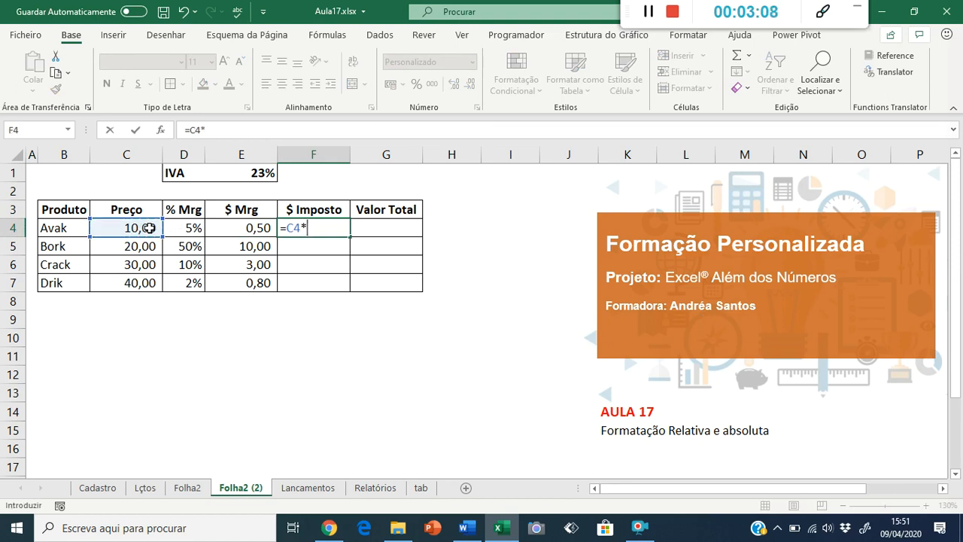
{"action": "left_click", "coordinate": [261, 172]}
{"action": "key", "text": "Return"}
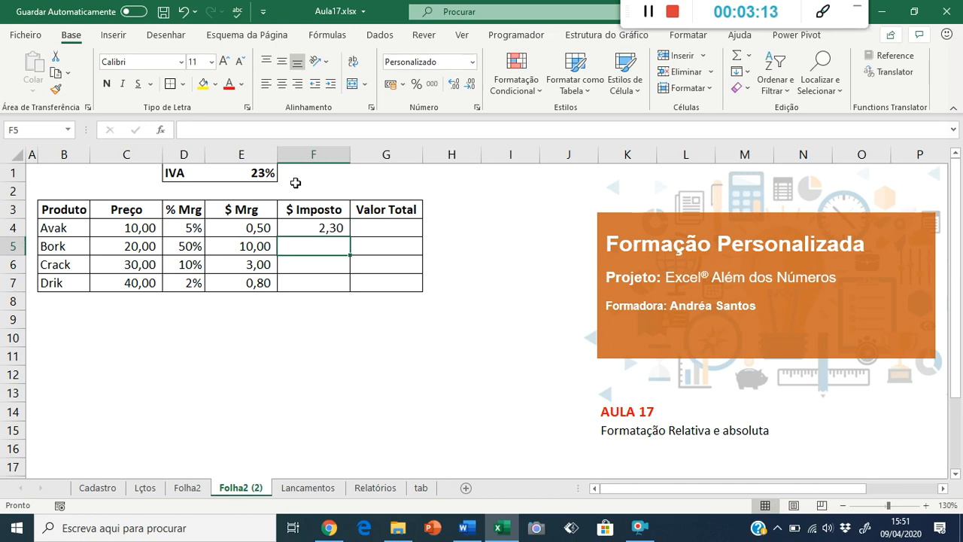
Step: Compare the tax formula in F4 with the individual margin percentages in D4:D7 and the single IVA rate in E1
{"action": "key", "text": "Up"}
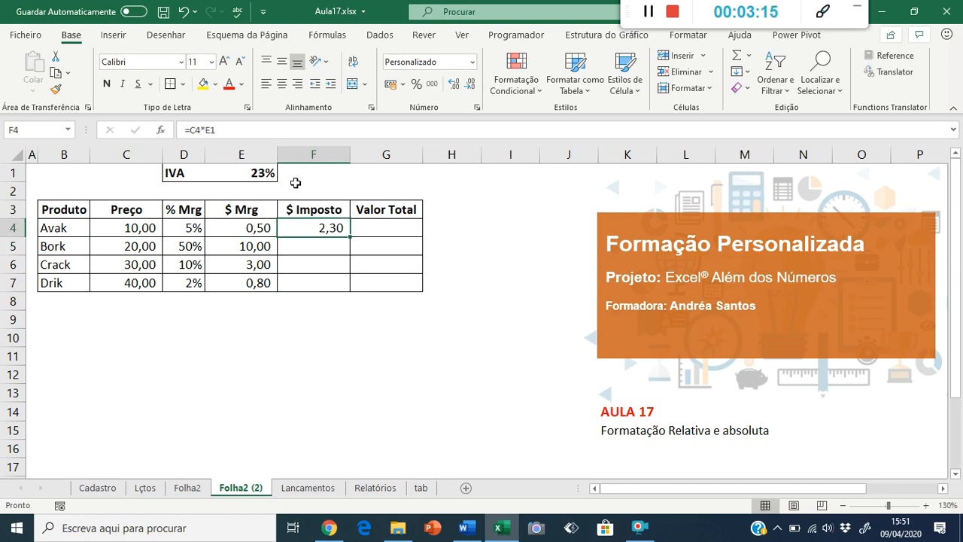
{"action": "left_click", "coordinate": [174, 243]}
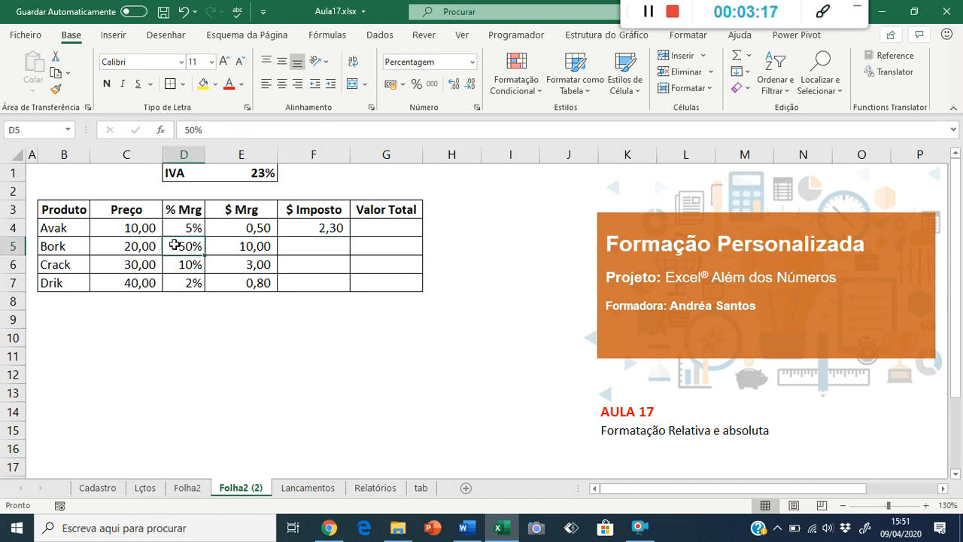
{"action": "left_click", "coordinate": [177, 263]}
{"action": "left_click", "coordinate": [176, 282]}
{"action": "left_click", "coordinate": [177, 225]}
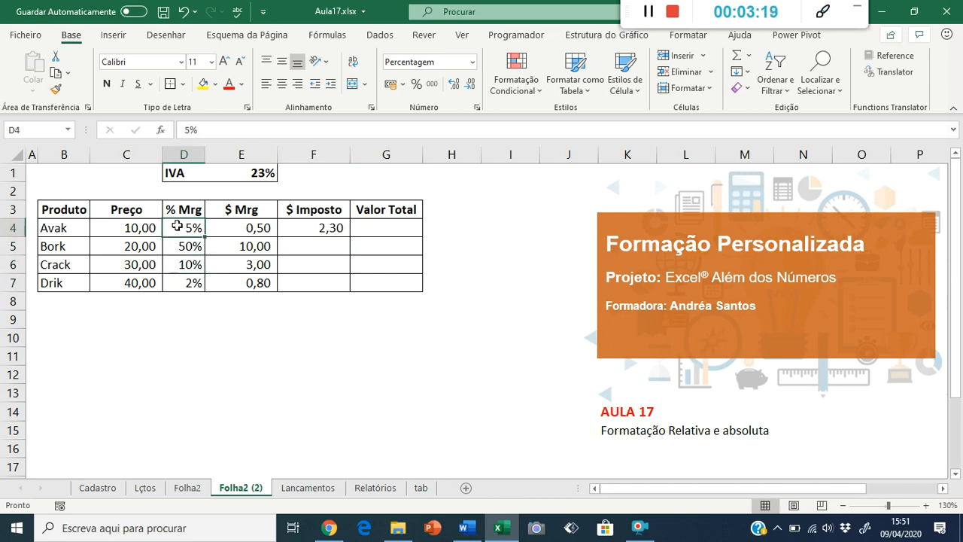
{"action": "left_click", "coordinate": [178, 243]}
{"action": "left_click", "coordinate": [179, 263]}
{"action": "left_click", "coordinate": [178, 279]}
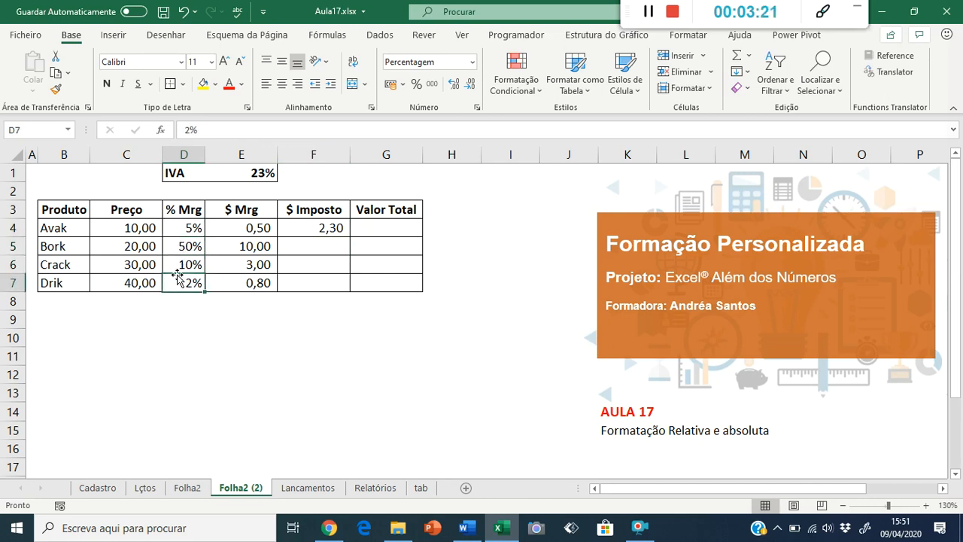
{"action": "left_click", "coordinate": [258, 173]}
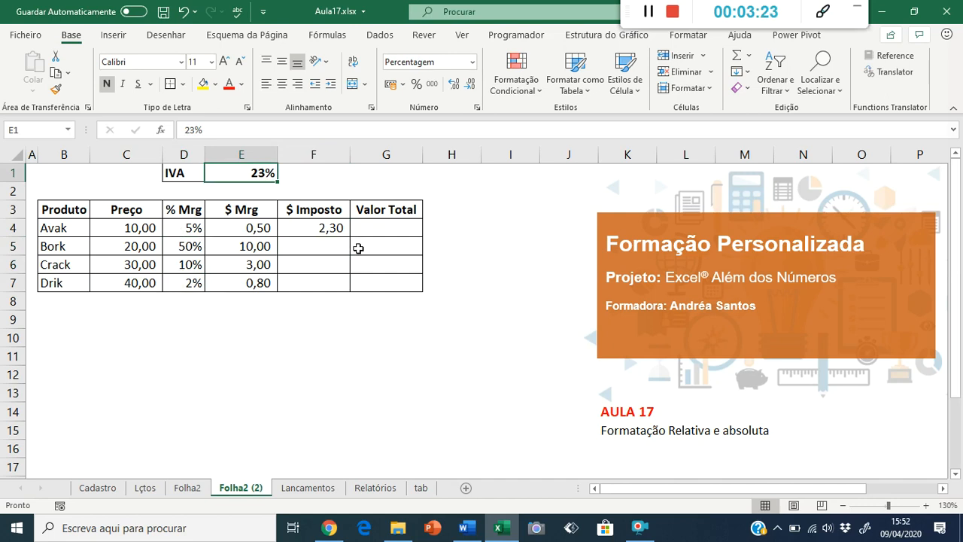
{"action": "left_click", "coordinate": [333, 228]}
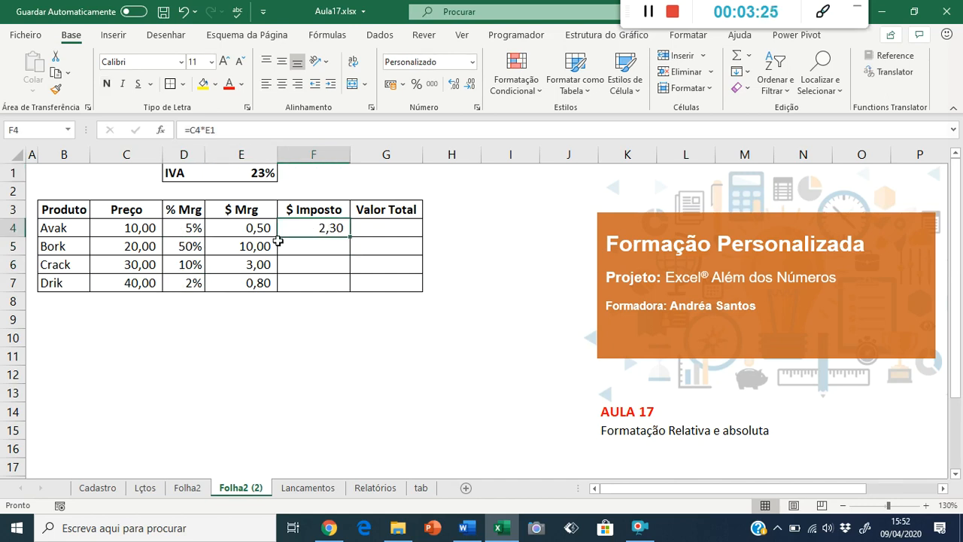
{"action": "left_click", "coordinate": [330, 264]}
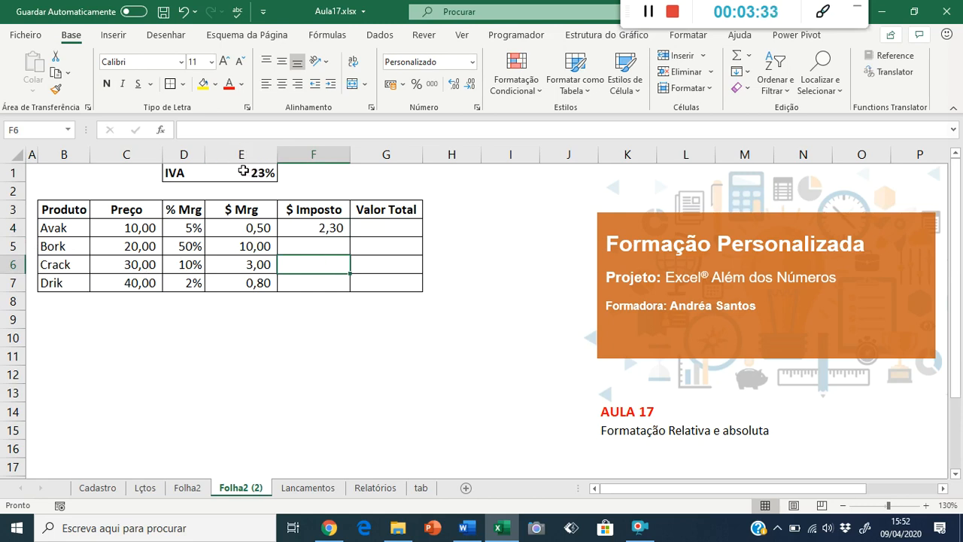
Step: Copy the tax formula with relative references from F4 into F5 for Bork
{"action": "left_click", "coordinate": [297, 228]}
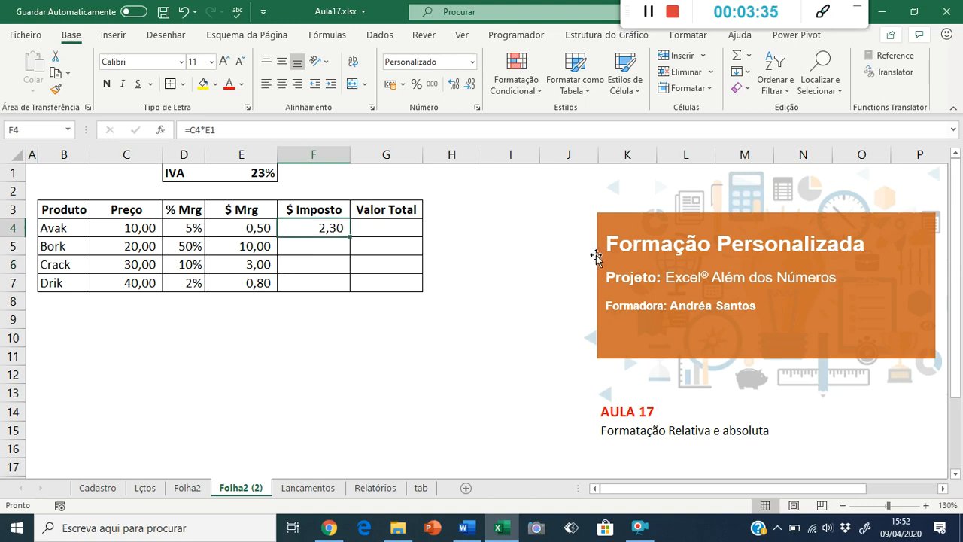
{"action": "key", "text": "ctrl+c"}
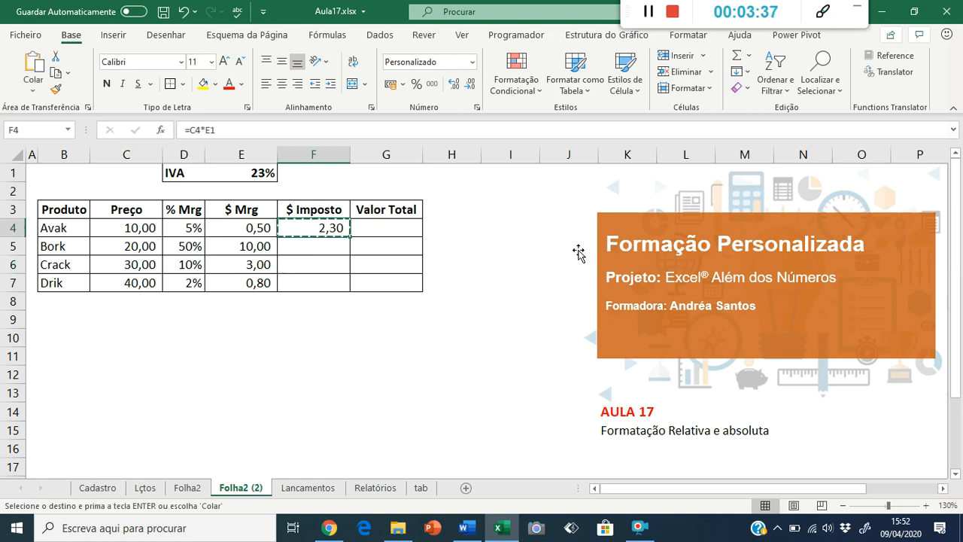
{"action": "key", "text": "Down"}
{"action": "key", "text": "Return"}
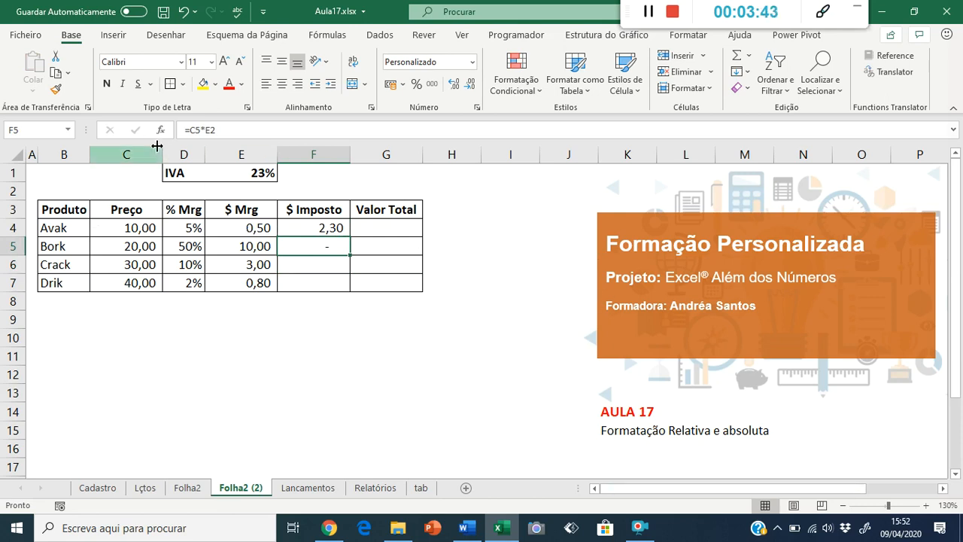
Step: Check the cell references in F4 and F5 and redirect Bork's tax formula to the IVA rate as =C5*E1
{"action": "left_click", "coordinate": [311, 230]}
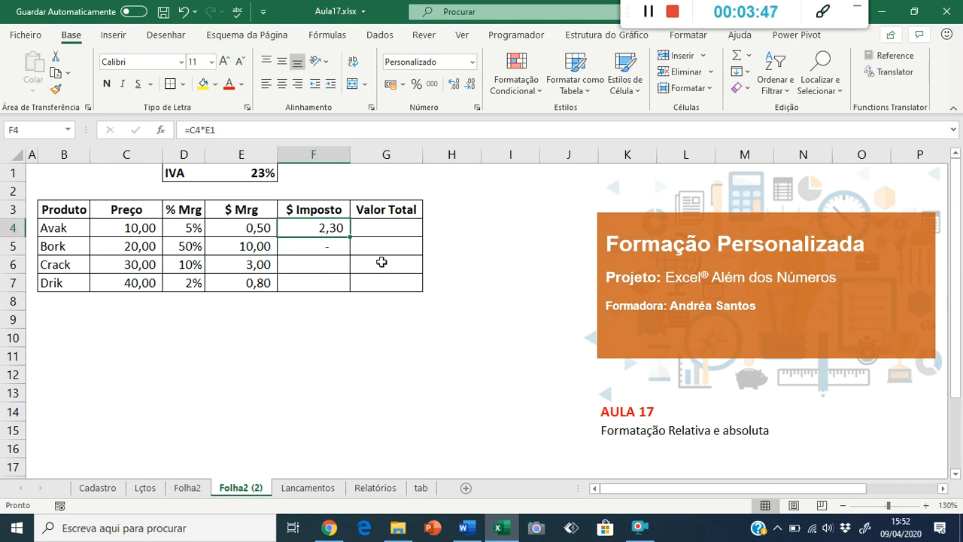
{"action": "key", "text": "F2"}
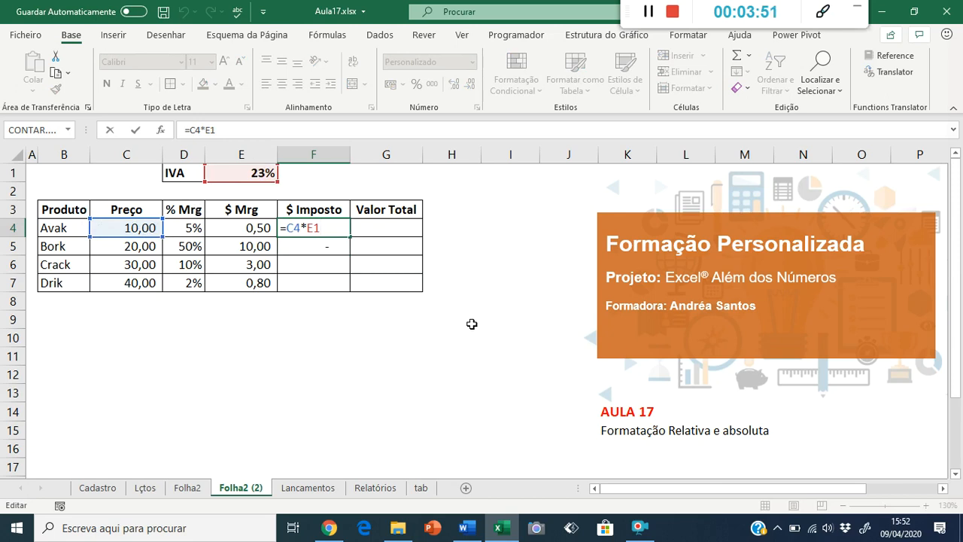
{"action": "key", "text": "Return"}
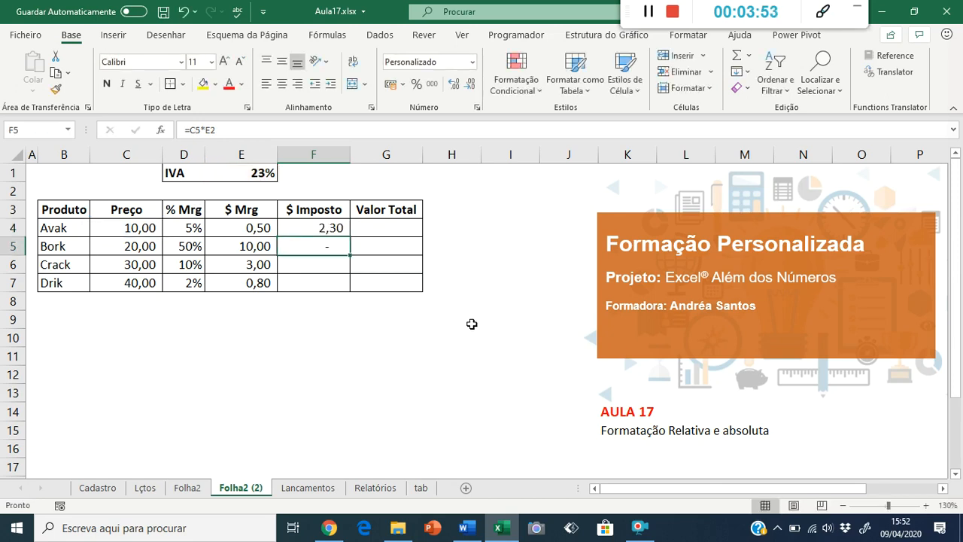
{"action": "key", "text": "F2"}
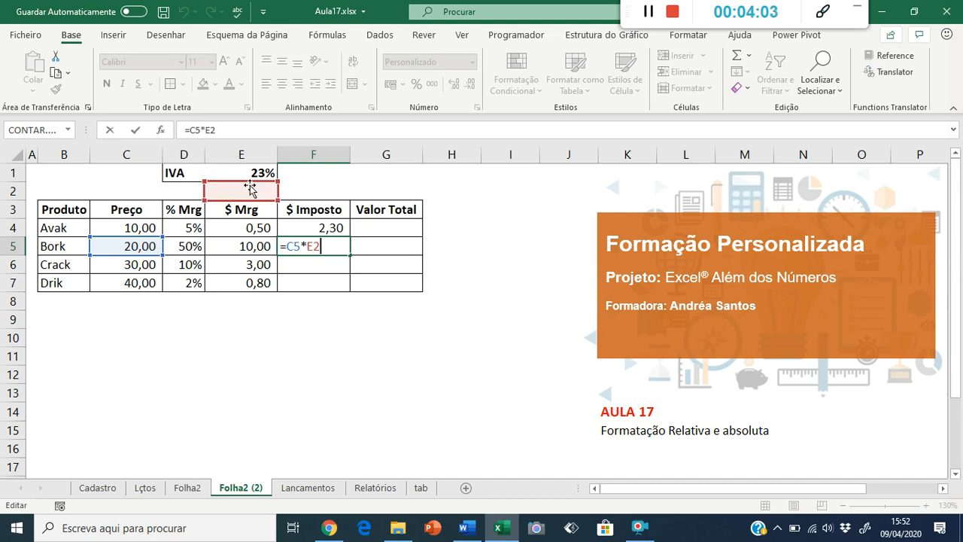
{"action": "left_click_drag", "start_coordinate": [251, 187], "coordinate": [251, 179]}
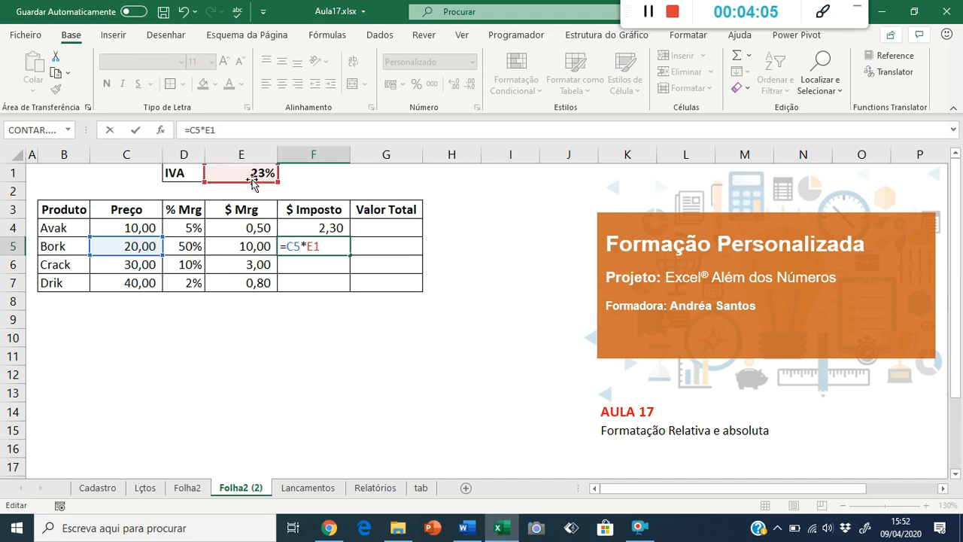
{"action": "key", "text": "Return"}
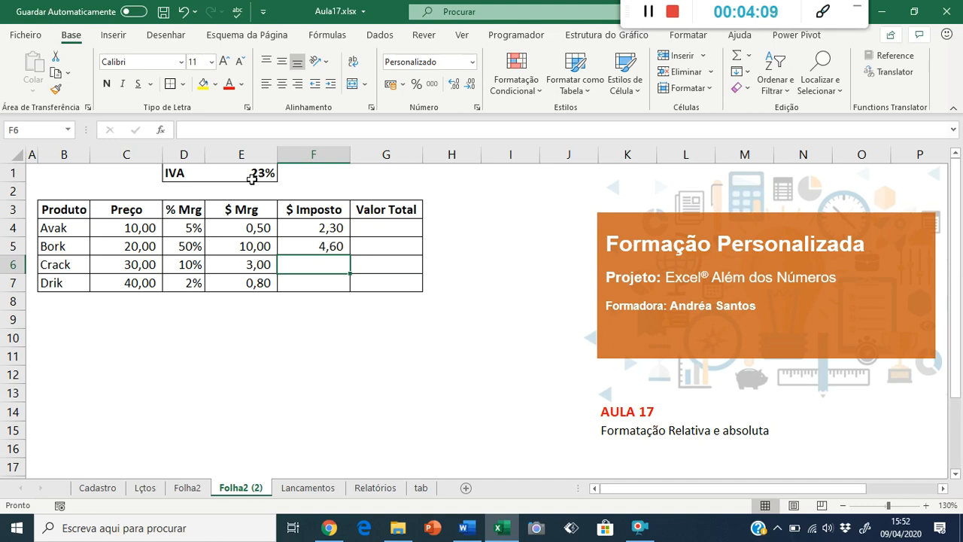
Step: Enter Crack's tax formula =C6*E1 manually in F6
{"action": "type", "text": "="}
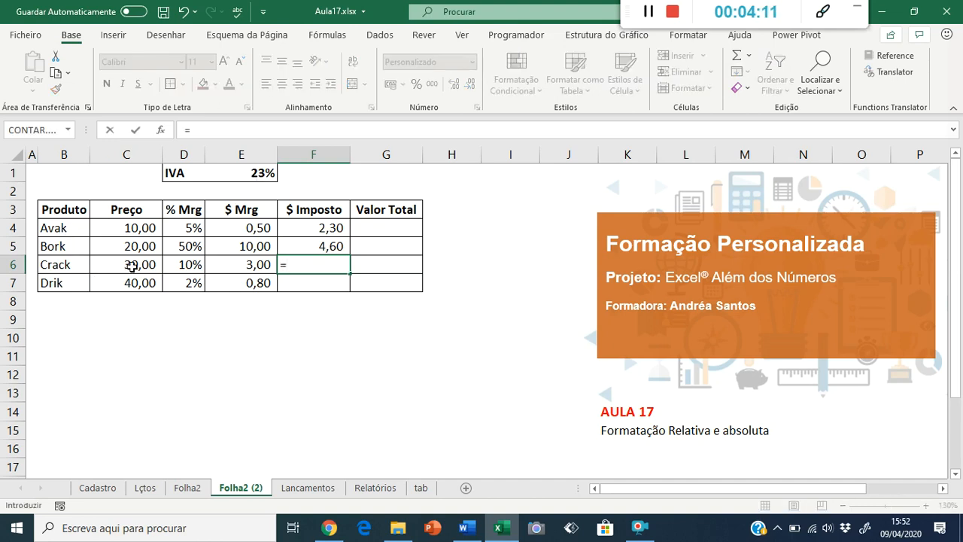
{"action": "left_click", "coordinate": [131, 266]}
{"action": "type", "text": "*"}
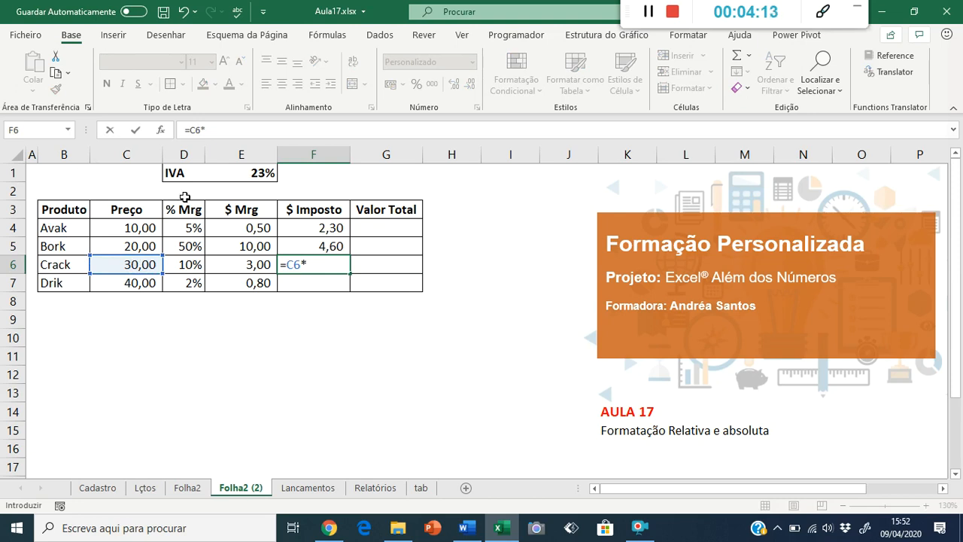
{"action": "left_click", "coordinate": [267, 174]}
{"action": "key", "text": "Return"}
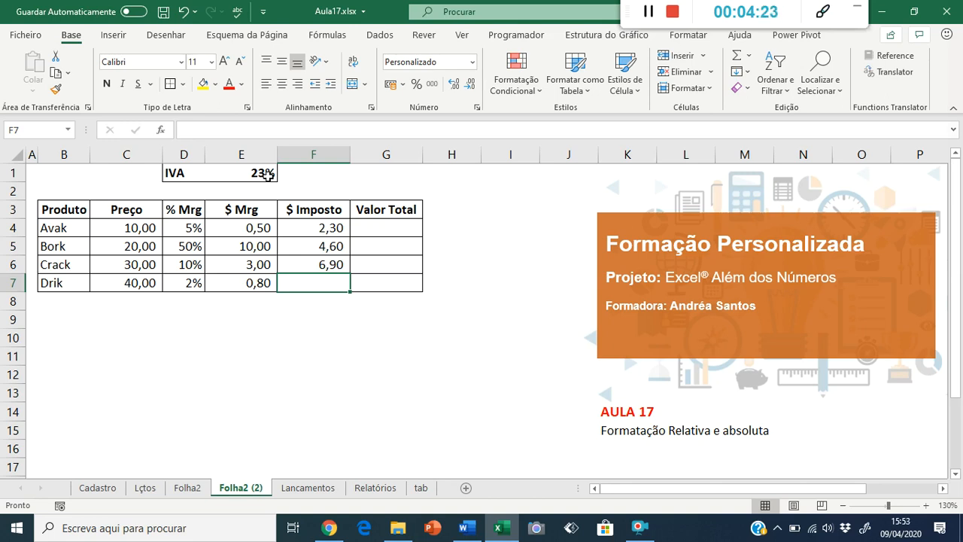
Step: Lock the row of the IVA rate reference in Avak's tax formula, making F4 =C4*E$1
{"action": "left_click", "coordinate": [303, 225]}
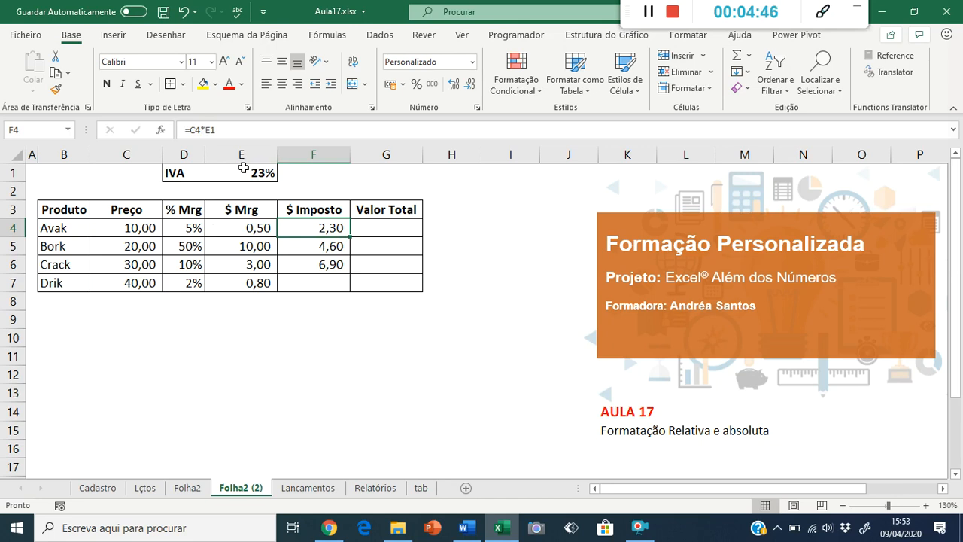
{"action": "left_click", "coordinate": [211, 130]}
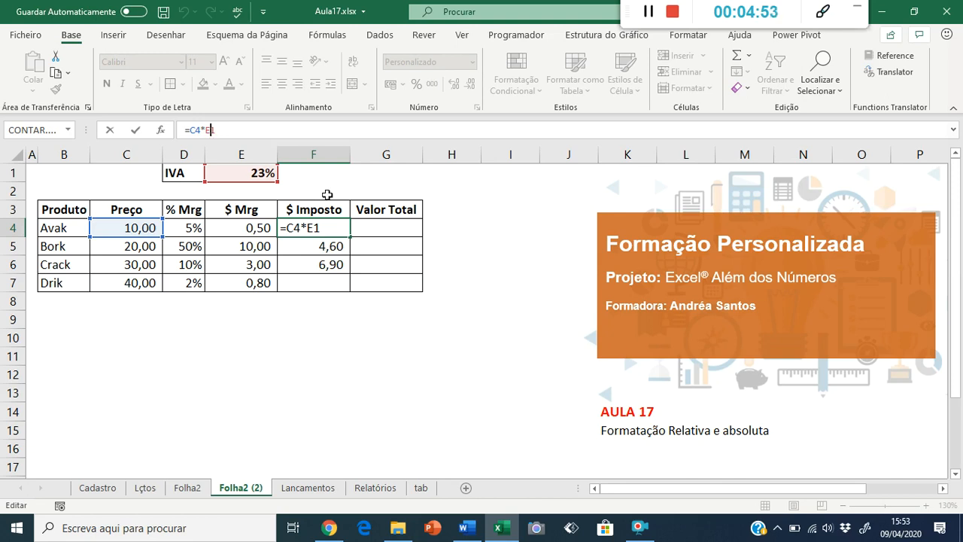
{"action": "type", "text": "$"}
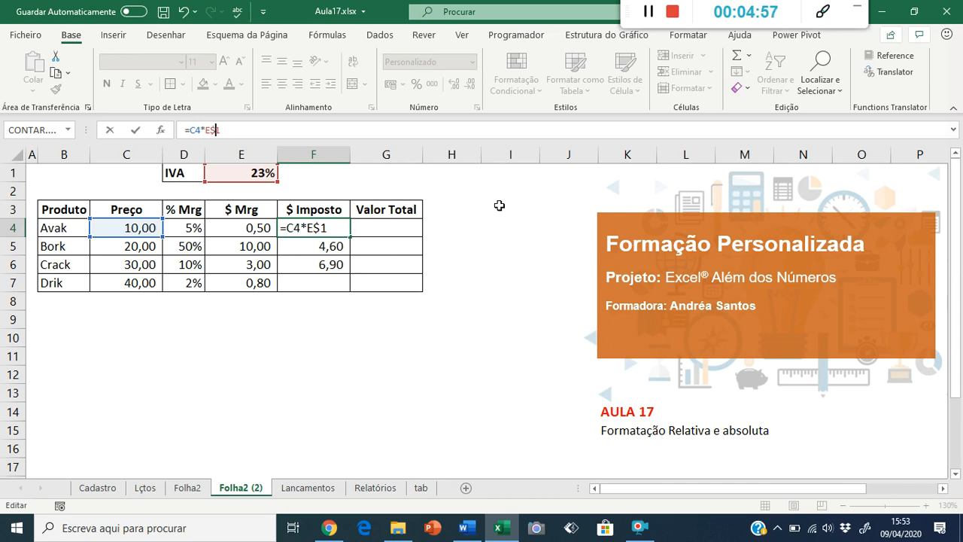
{"action": "key", "text": "Return"}
Step: Copy the tax formula with the locked IVA row from F4 over F5 and check its references
{"action": "key", "text": "Up"}
{"action": "key", "text": "ctrl+c"}
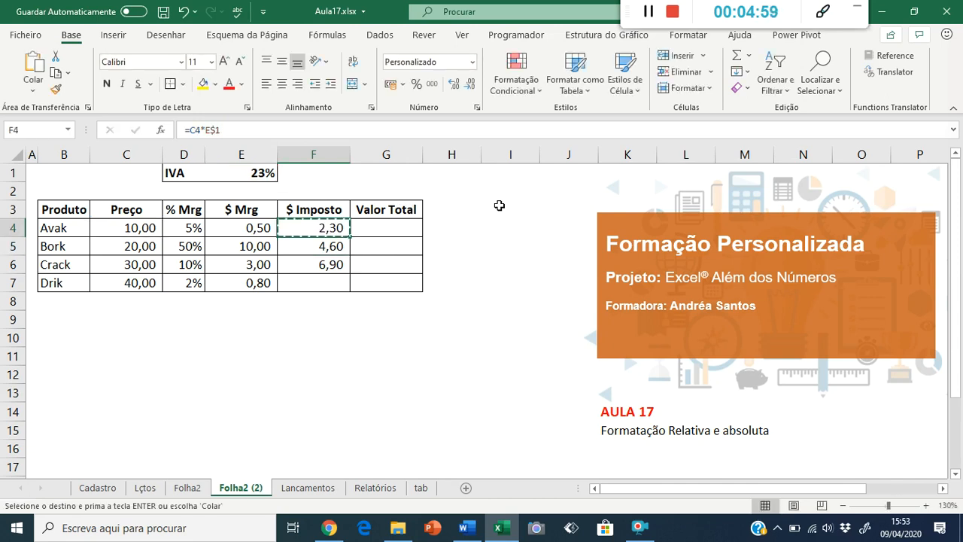
{"action": "key", "text": "Down"}
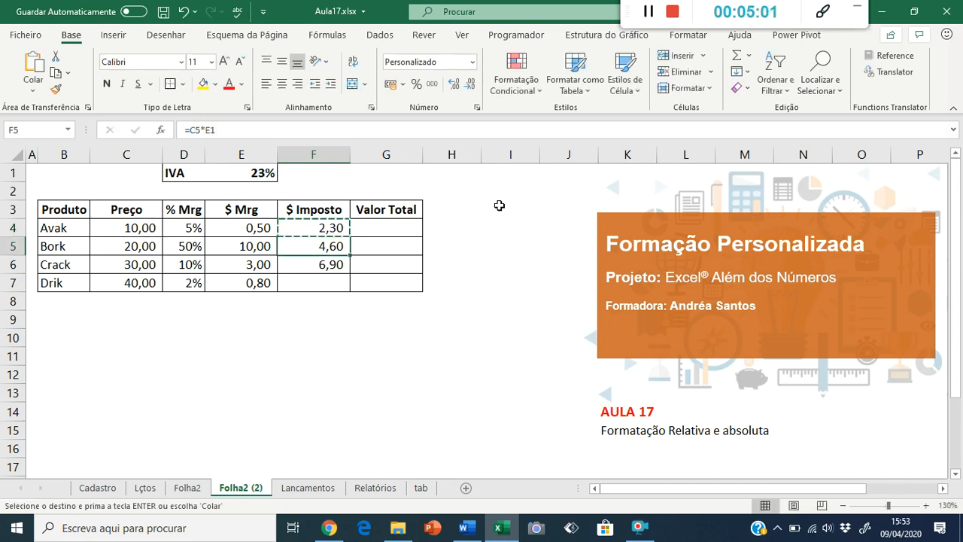
{"action": "key", "text": "Return"}
{"action": "key", "text": "F2"}
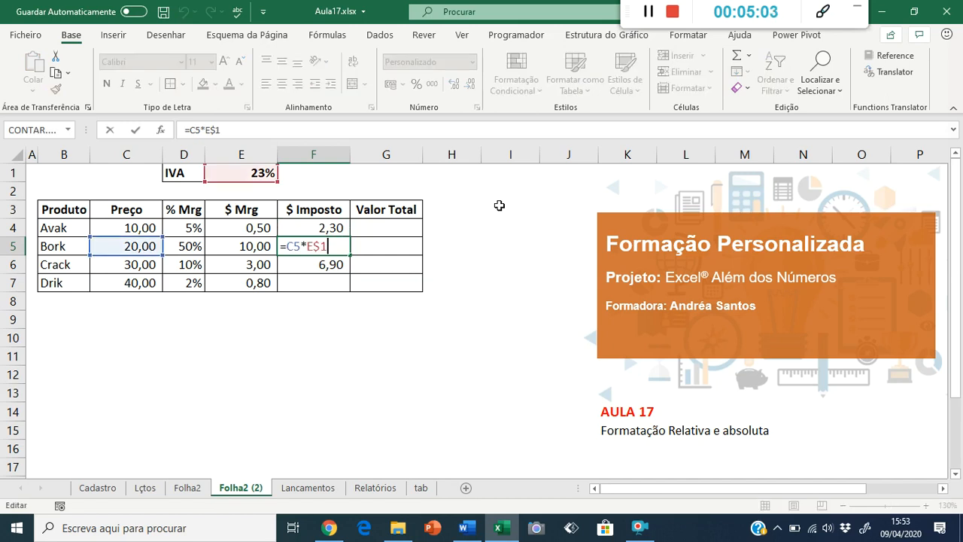
{"action": "key", "text": "Return"}
Step: Copy the tax formula with the locked IVA row from F5 into F6 and F7 for Crack and Drik
{"action": "key", "text": "Up"}
{"action": "key", "text": "ctrl+c"}
{"action": "key", "text": "Down"}
{"action": "key", "text": "Return"}
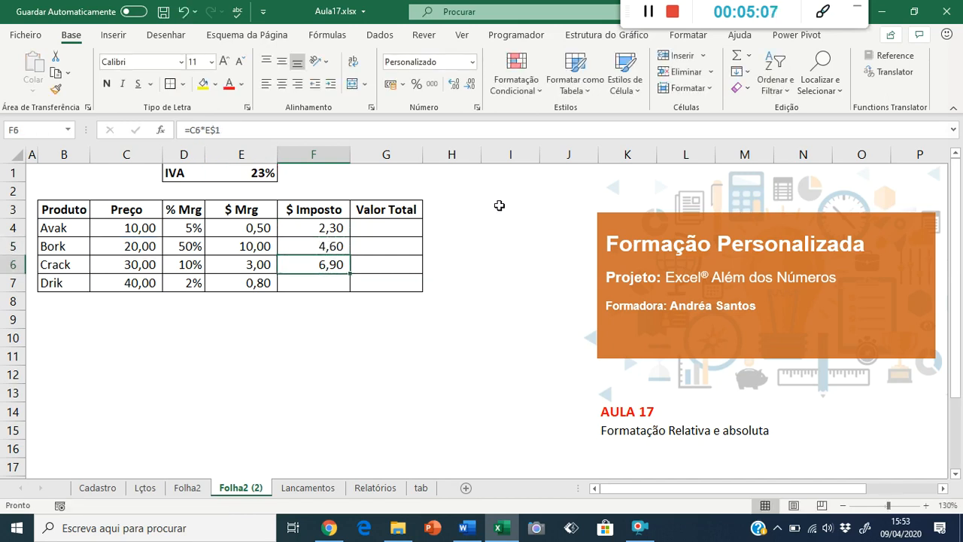
{"action": "key", "text": "ctrl+c"}
{"action": "key", "text": "Down"}
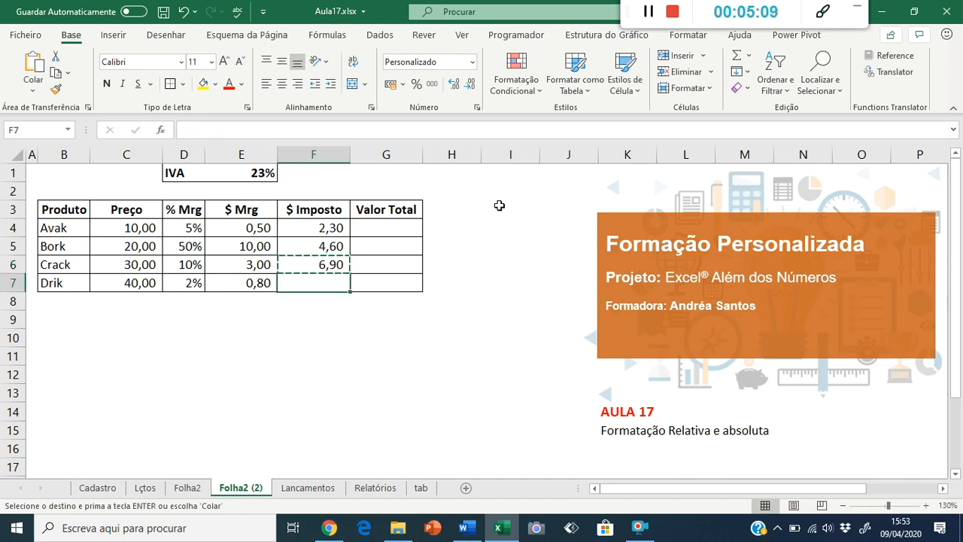
{"action": "key", "text": "Return"}
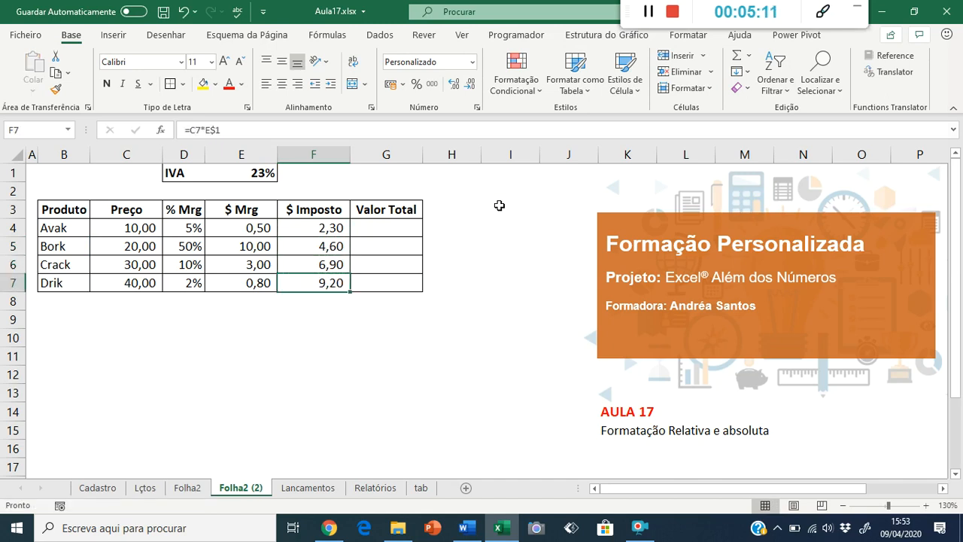
Step: Review the tax formulas in F4:F7, comparing the relative price reference with the locked E$1 reference
{"action": "key", "text": "Up"}
{"action": "key", "text": "Up"}
{"action": "key", "text": "Up"}
{"action": "key", "text": "Down"}
{"action": "key", "text": "Down"}
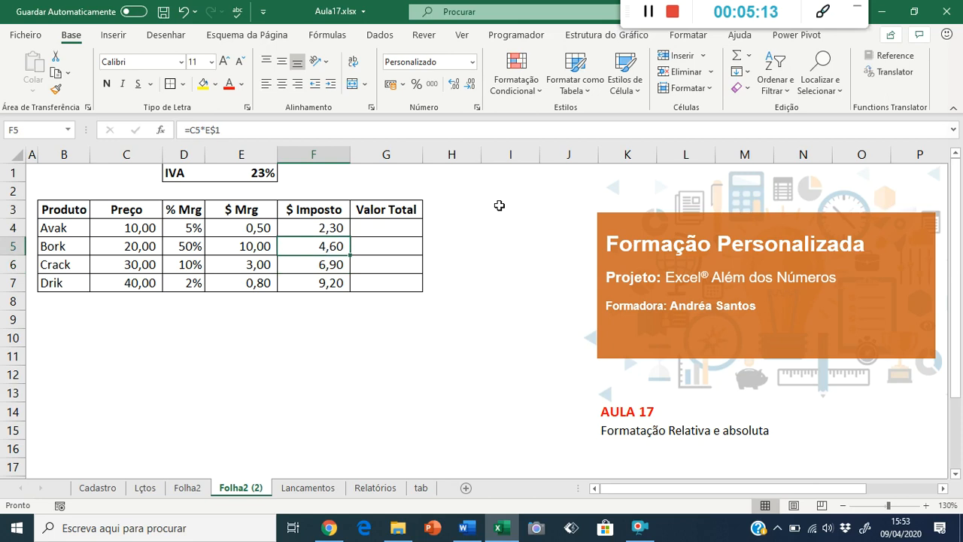
{"action": "key", "text": "Down"}
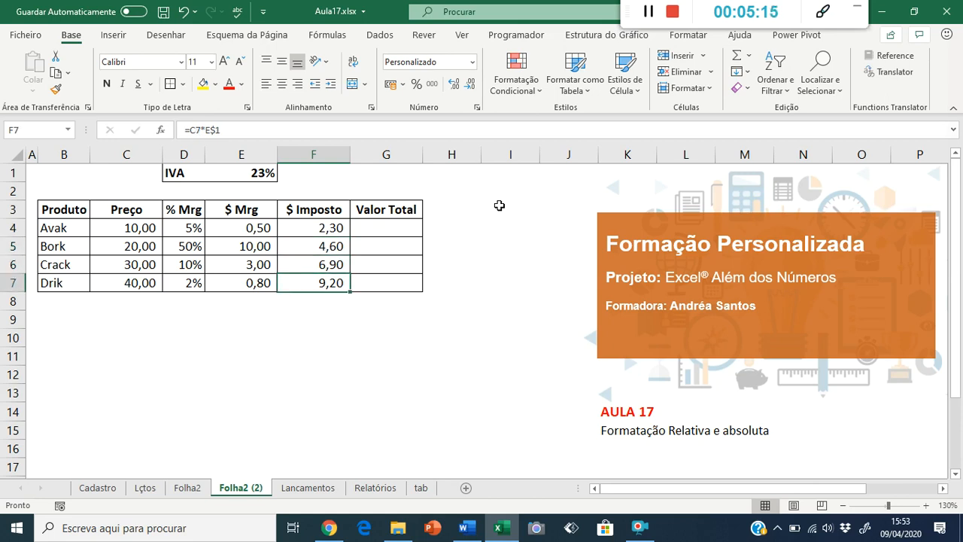
Step: Compare the tax formulas from F4 down to F7, checking which cells Avak's formula references
{"action": "key", "text": "Up"}
{"action": "key", "text": "Up"}
{"action": "key", "text": "Up"}
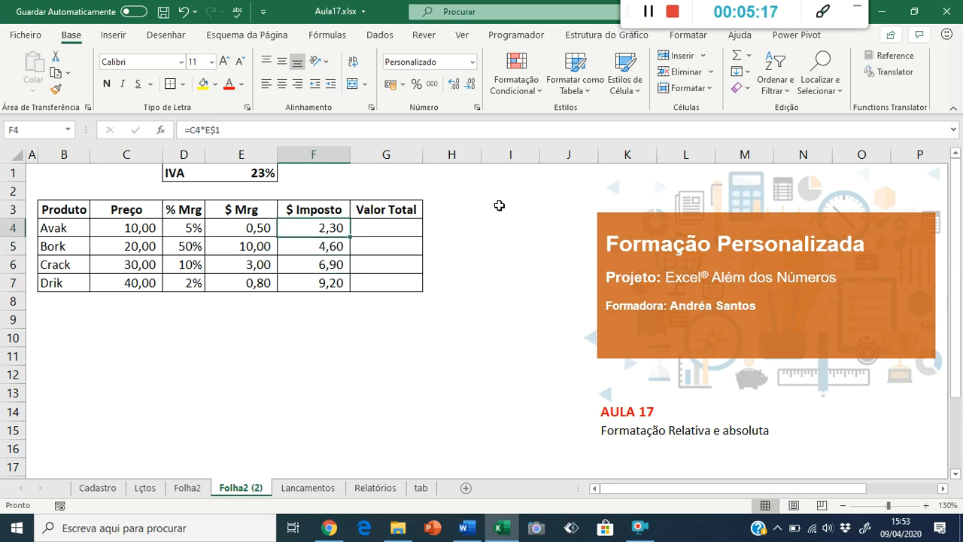
{"action": "key", "text": "F2"}
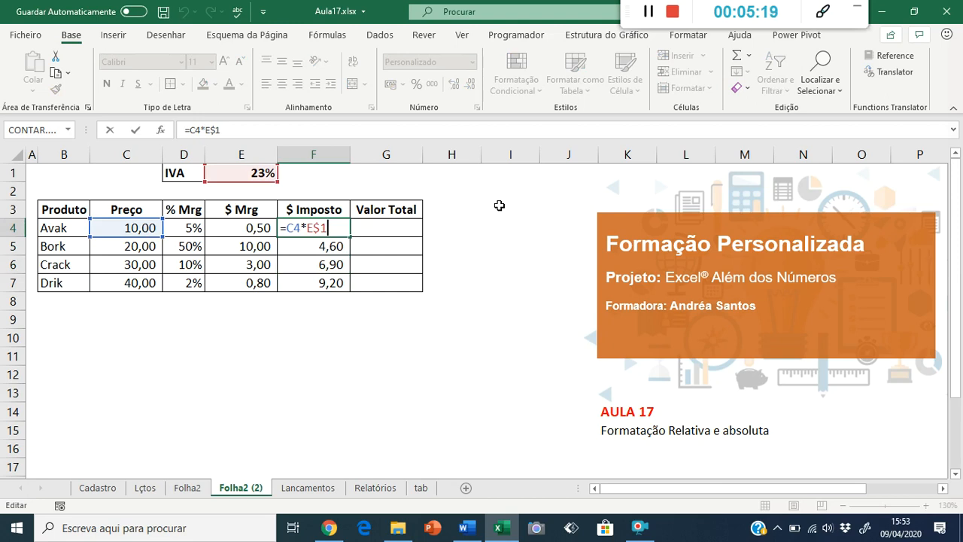
{"action": "key", "text": "Escape"}
{"action": "key", "text": "Down"}
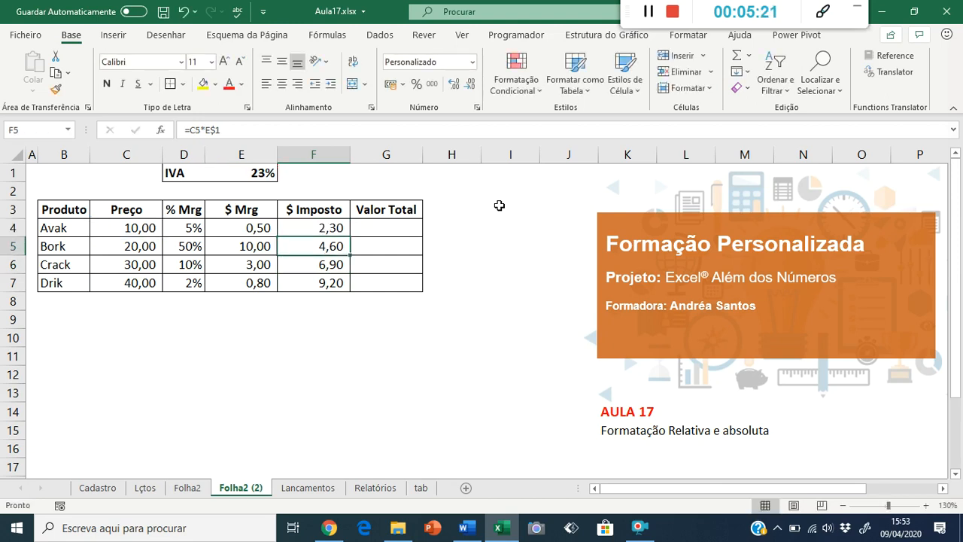
{"action": "key", "text": "Down"}
{"action": "key", "text": "Down"}
{"action": "key", "text": "Up"}
{"action": "key", "text": "Up"}
Step: Try copying Bork's tax formula from F5 into the empty cell I14 and inspect its references
{"action": "key", "text": "ctrl+c"}
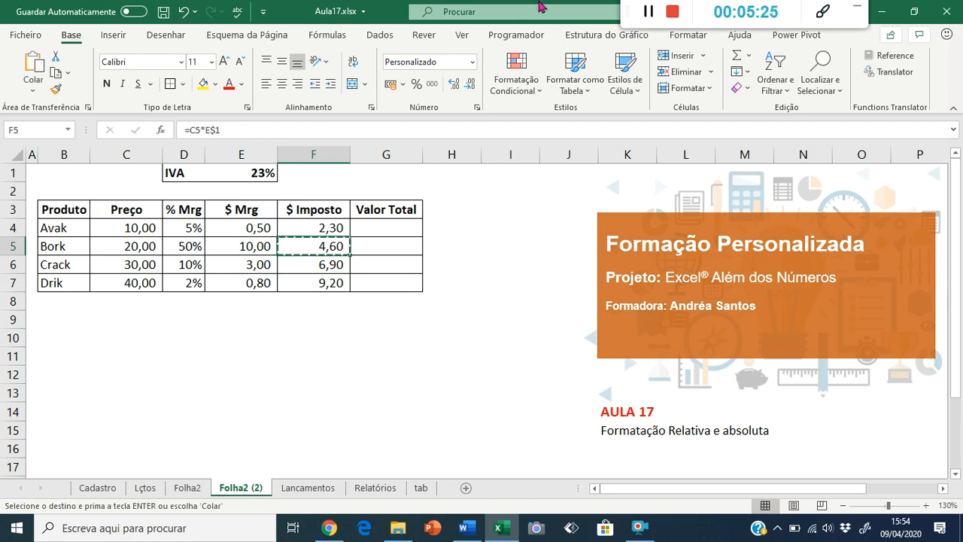
{"action": "left_click", "coordinate": [510, 406]}
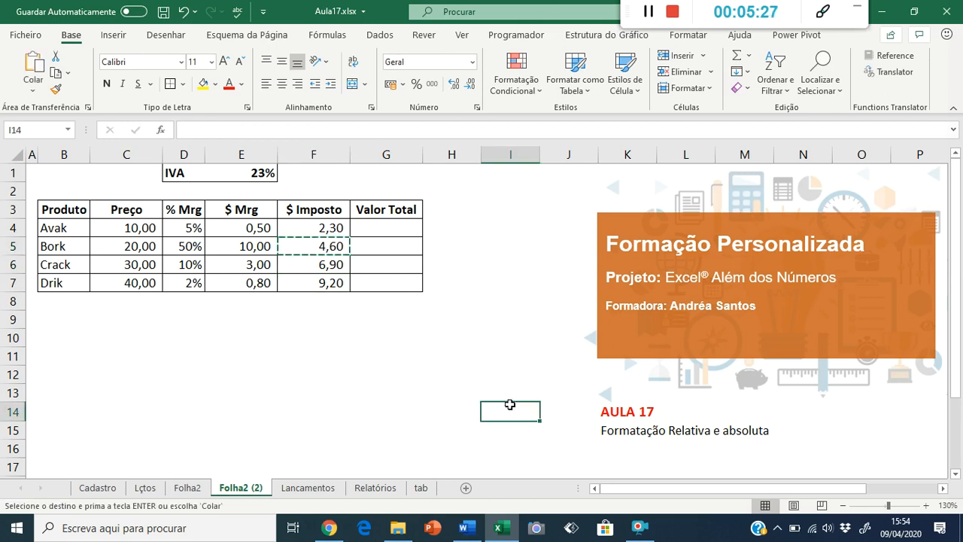
{"action": "key", "text": "Return"}
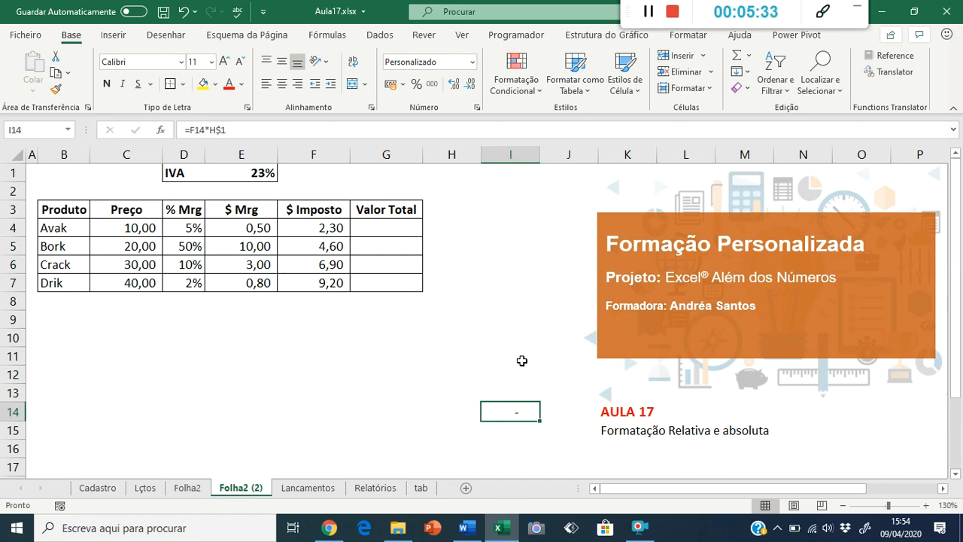
{"action": "key", "text": "F2"}
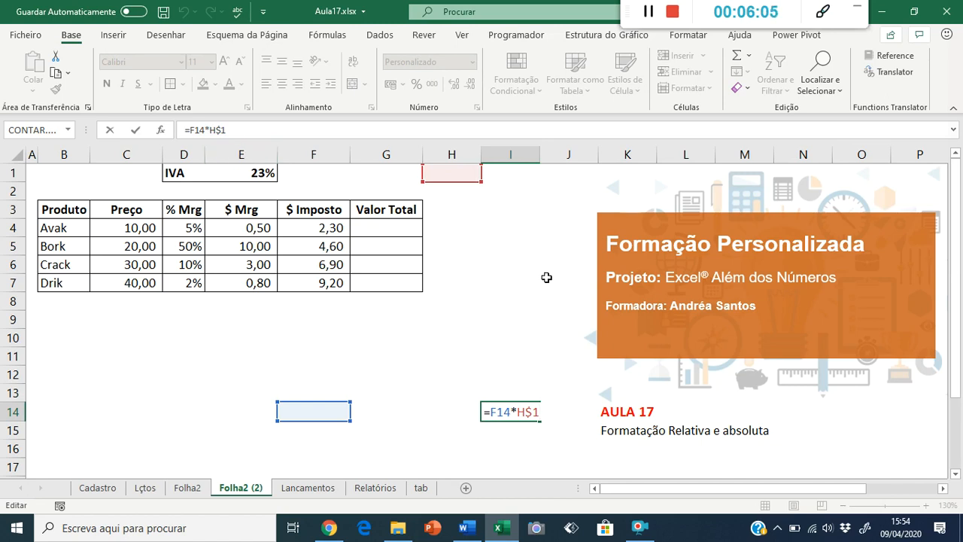
{"action": "key", "text": "Return"}
{"action": "key", "text": "Up"}
{"action": "key", "text": "Up"}
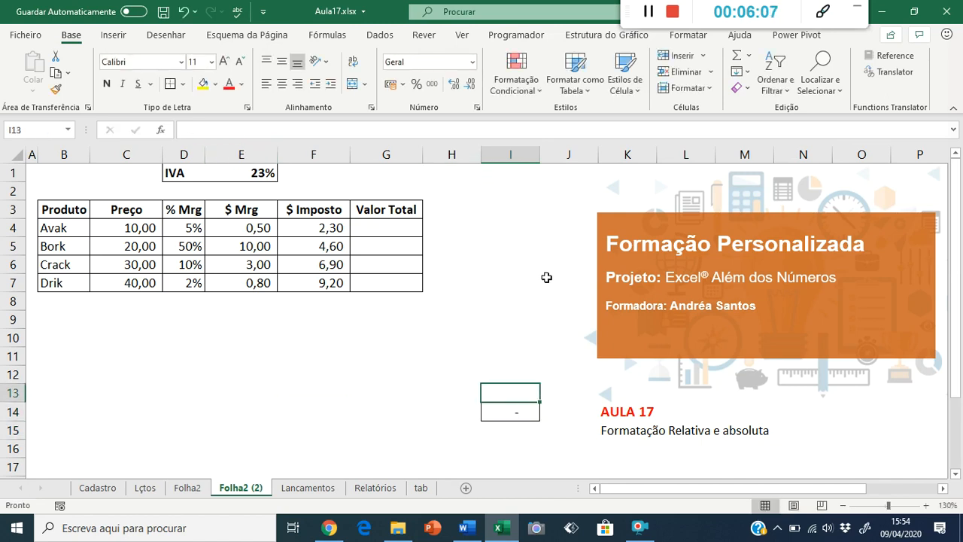
Step: Undo the formula copy in I14, leaving the cell empty
{"action": "left_click", "coordinate": [183, 14]}
{"action": "left_click", "coordinate": [184, 13]}
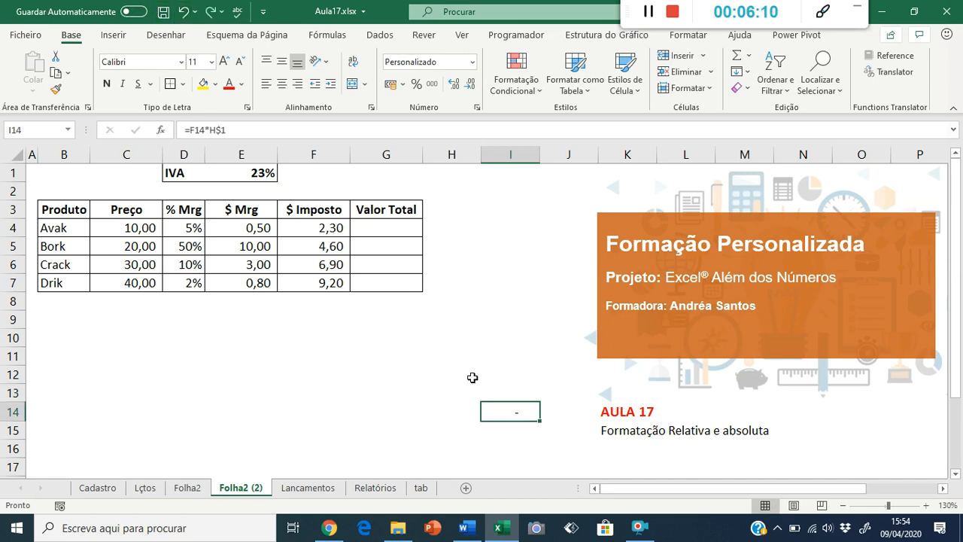
{"action": "left_click", "coordinate": [184, 14]}
{"action": "left_click", "coordinate": [234, 304]}
Step: Lock the column of the price reference in Avak's tax formula, making F4 =$C4*E$1
{"action": "left_click", "coordinate": [311, 226]}
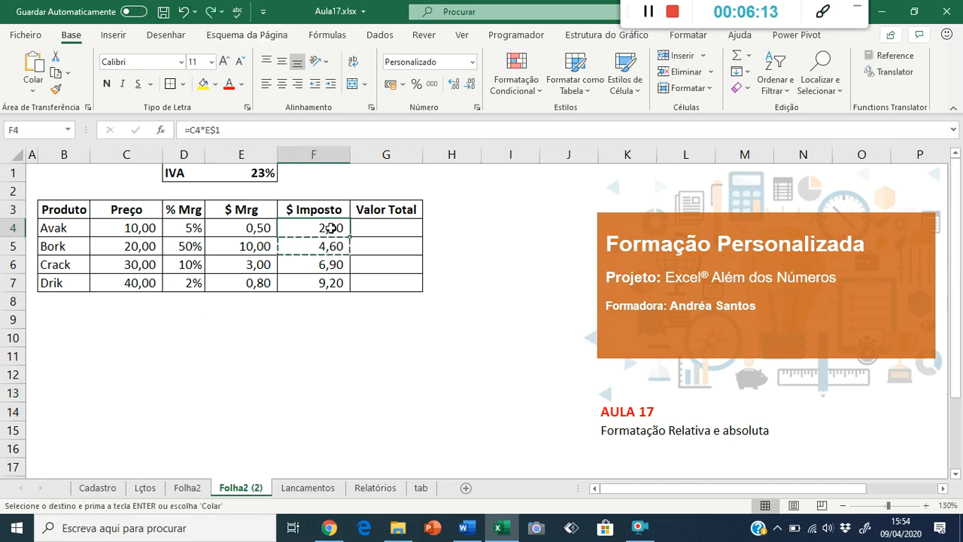
{"action": "left_click", "coordinate": [188, 227]}
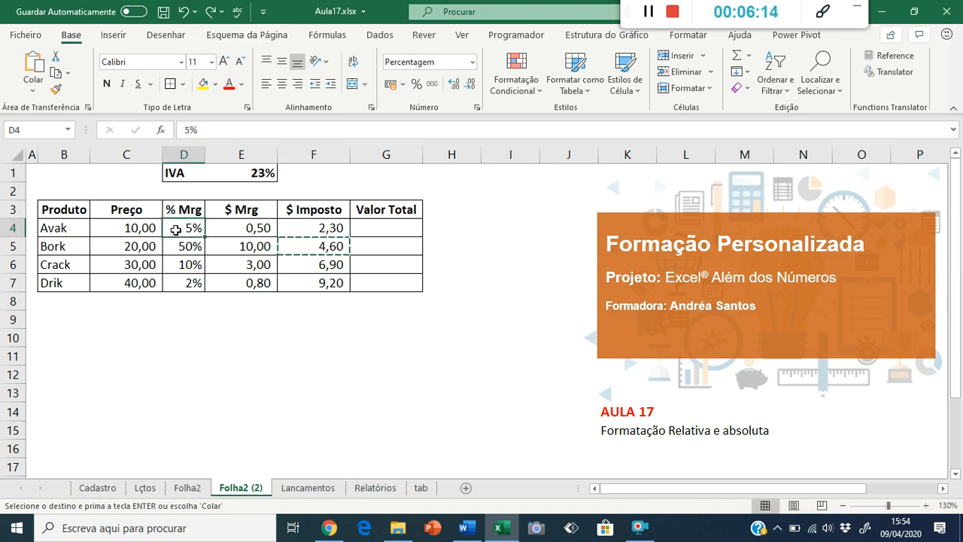
{"action": "left_click", "coordinate": [267, 232]}
{"action": "left_click", "coordinate": [312, 232]}
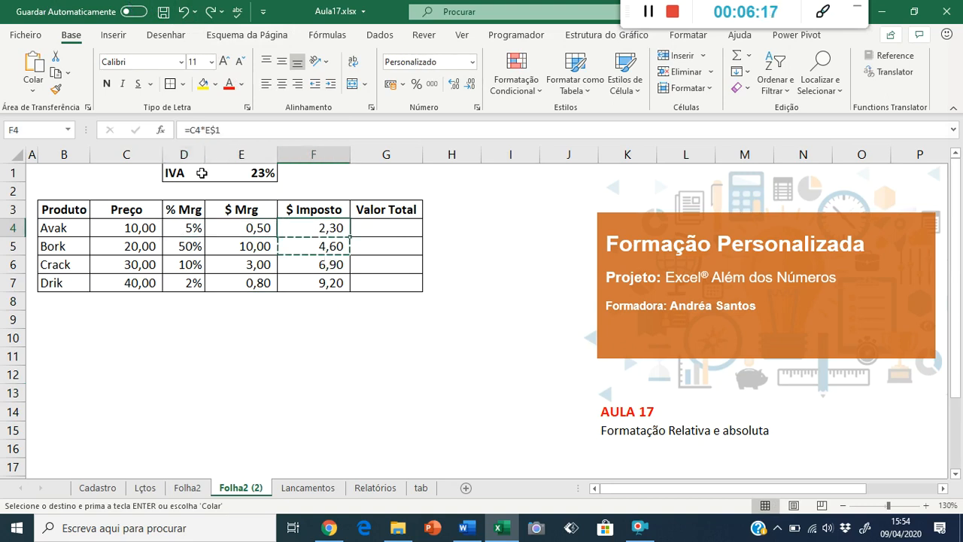
{"action": "left_click", "coordinate": [193, 129]}
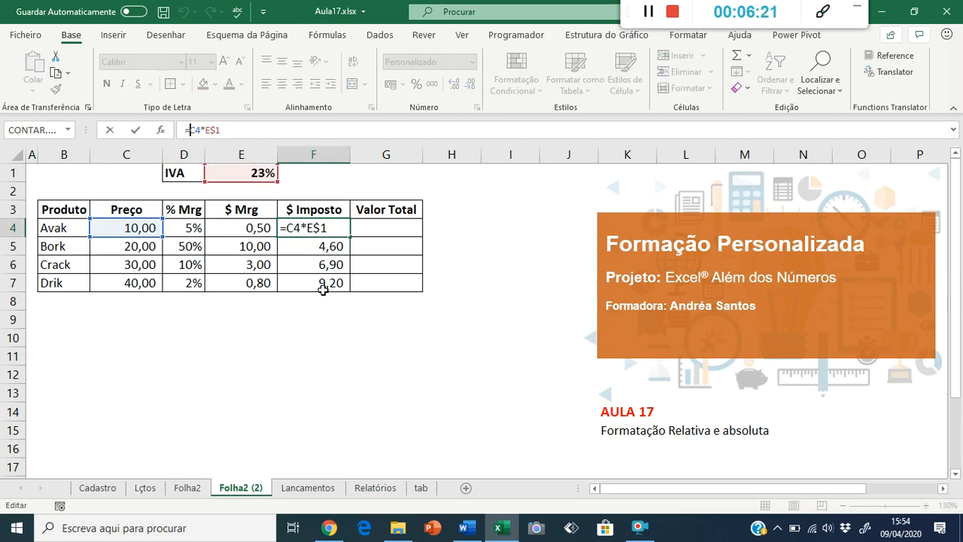
{"action": "type", "text": "$"}
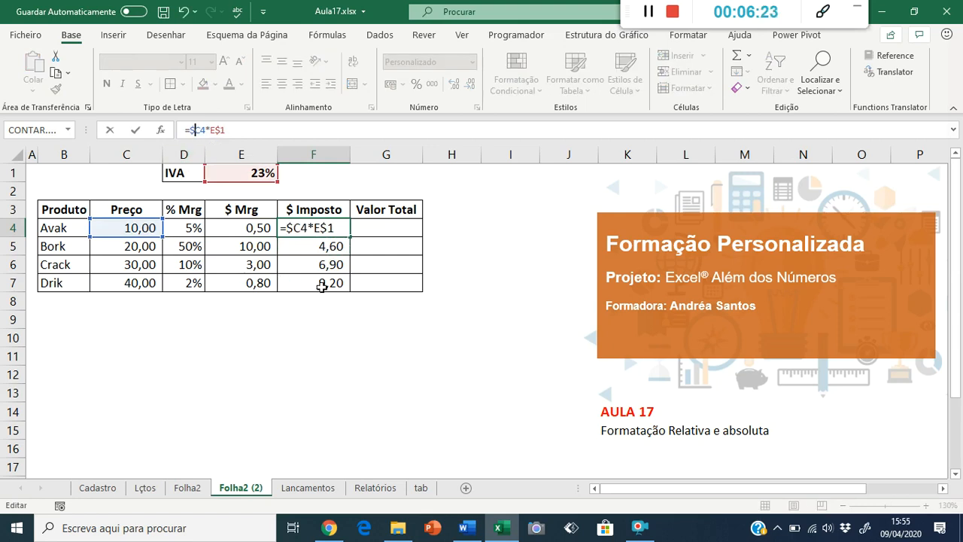
{"action": "key", "text": "Return"}
Step: Copy the tax formula with the locked price column from F4 over F5:F7
{"action": "key", "text": "Up"}
{"action": "key", "text": "ctrl+c"}
{"action": "key", "text": "Down"}
{"action": "key", "text": "shift+Down"}
{"action": "key", "text": "shift+Down"}
{"action": "key", "text": "Return"}
Step: Copy Avak's tax formula from F4 into the empty cell I14 and open it to check its references
{"action": "key", "text": "Up"}
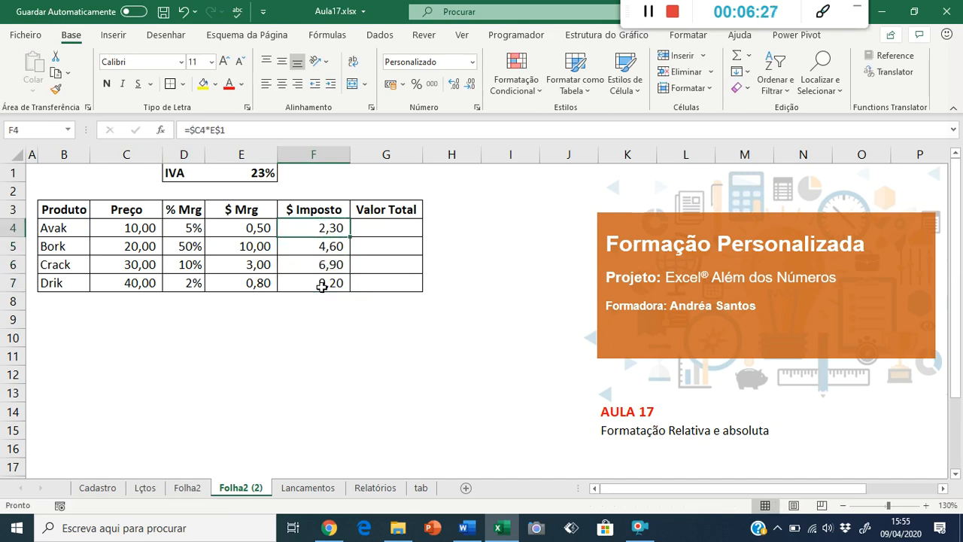
{"action": "key", "text": "ctrl+c"}
{"action": "left_click", "coordinate": [525, 419]}
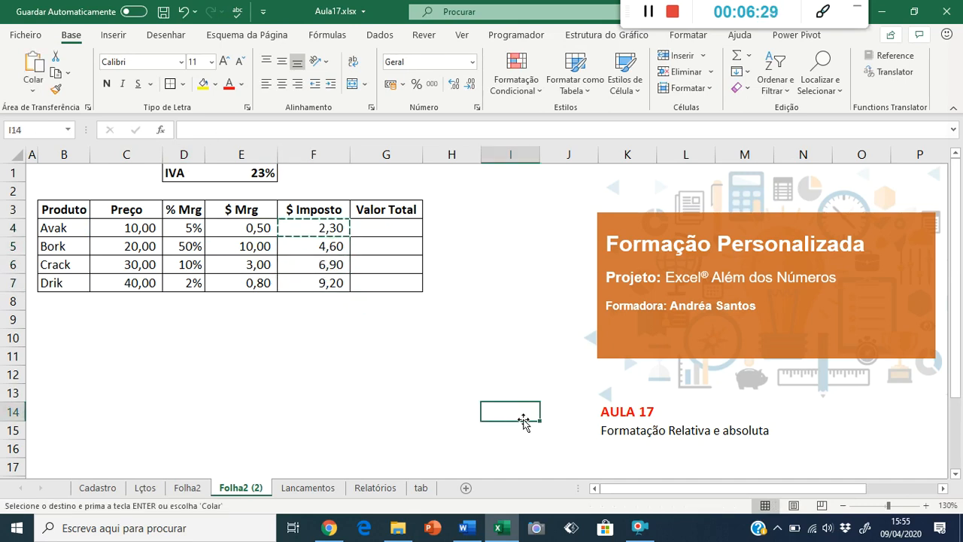
{"action": "key", "text": "Return"}
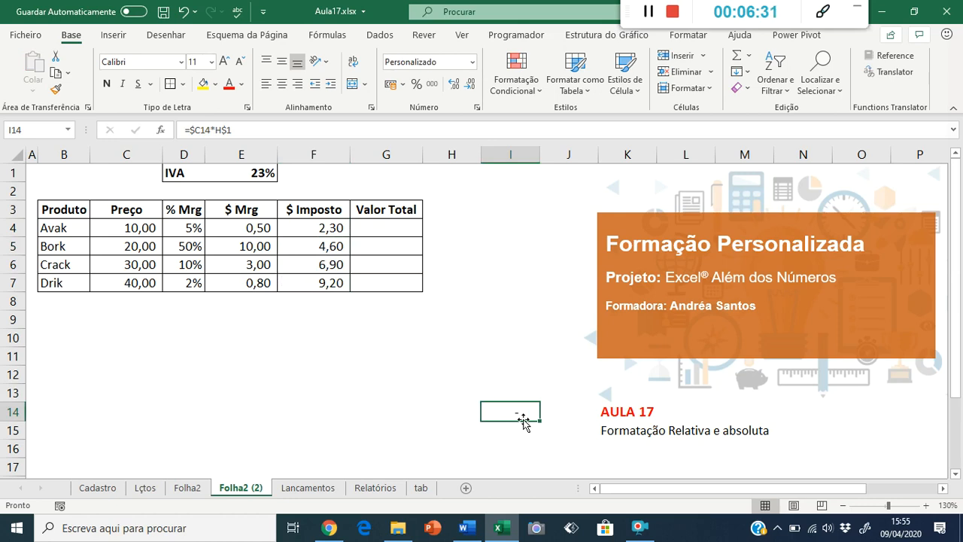
{"action": "double_click", "coordinate": [523, 419]}
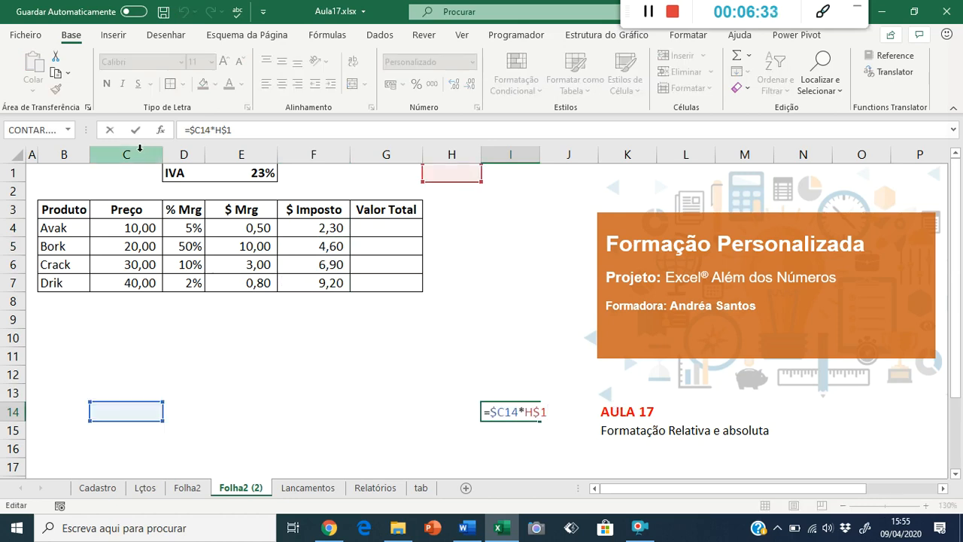